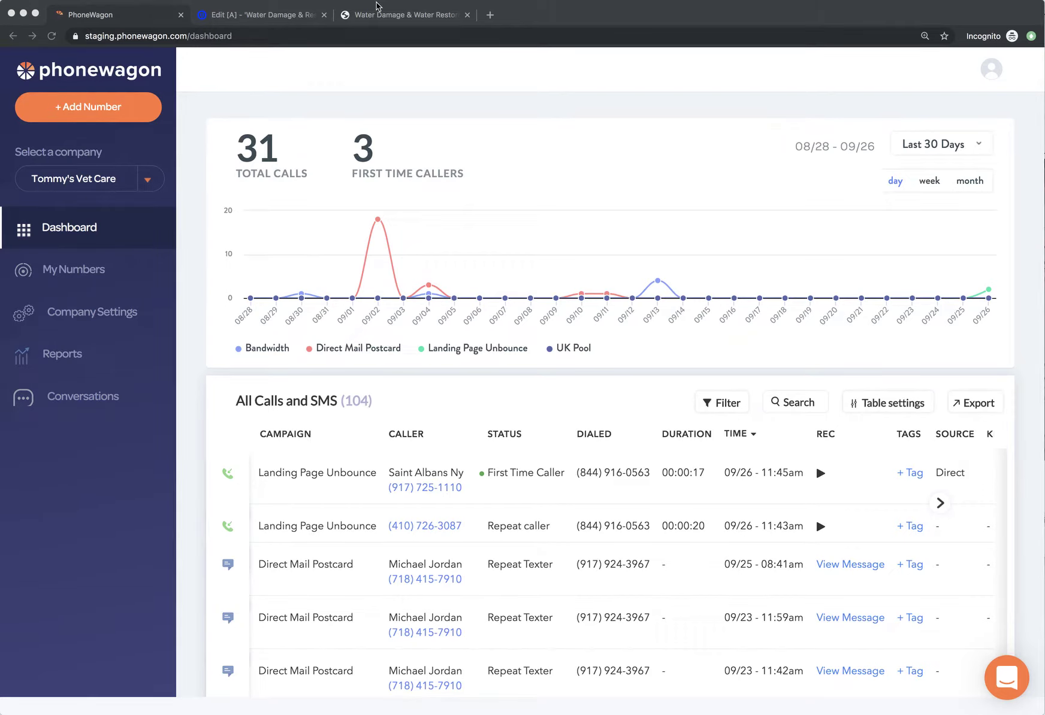
Step: Switch to the published Water Damage & Water Restoration landing page
click(393, 16)
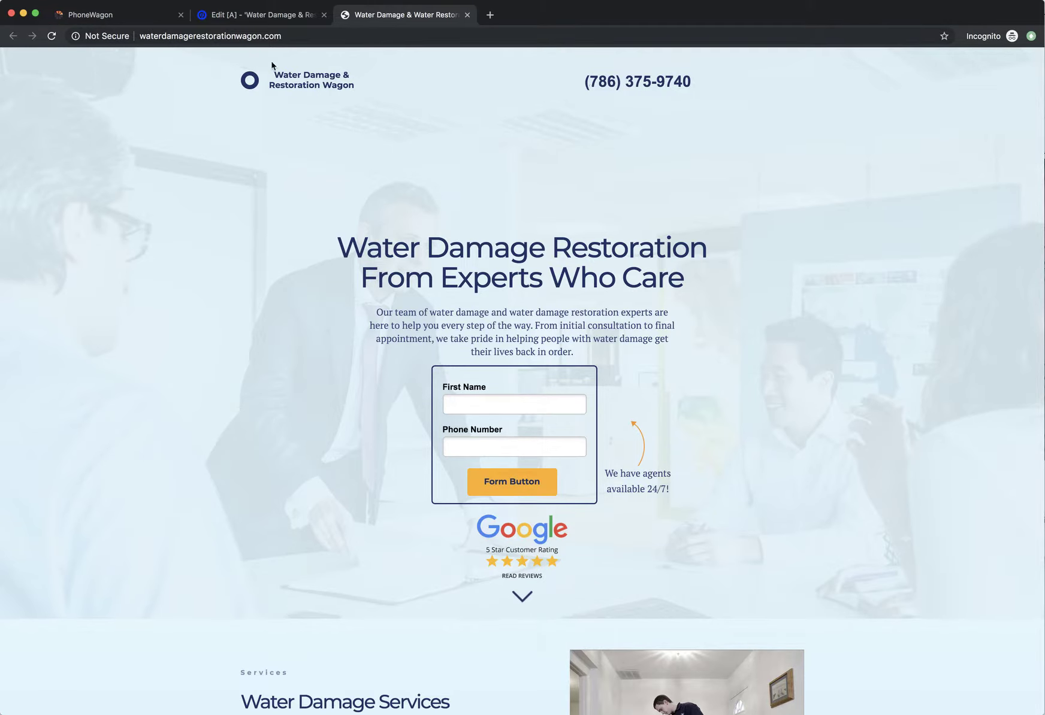
Step: Open the Water Damage & Restoration page overview, check its Leads, and return to Overview
click(233, 16)
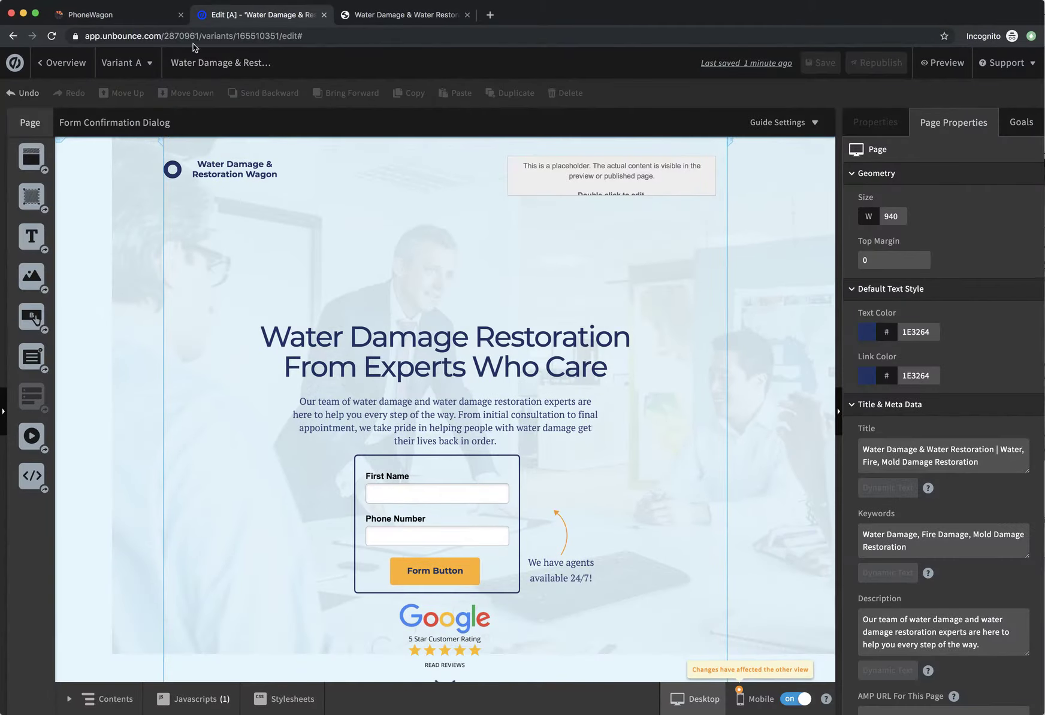
click(63, 62)
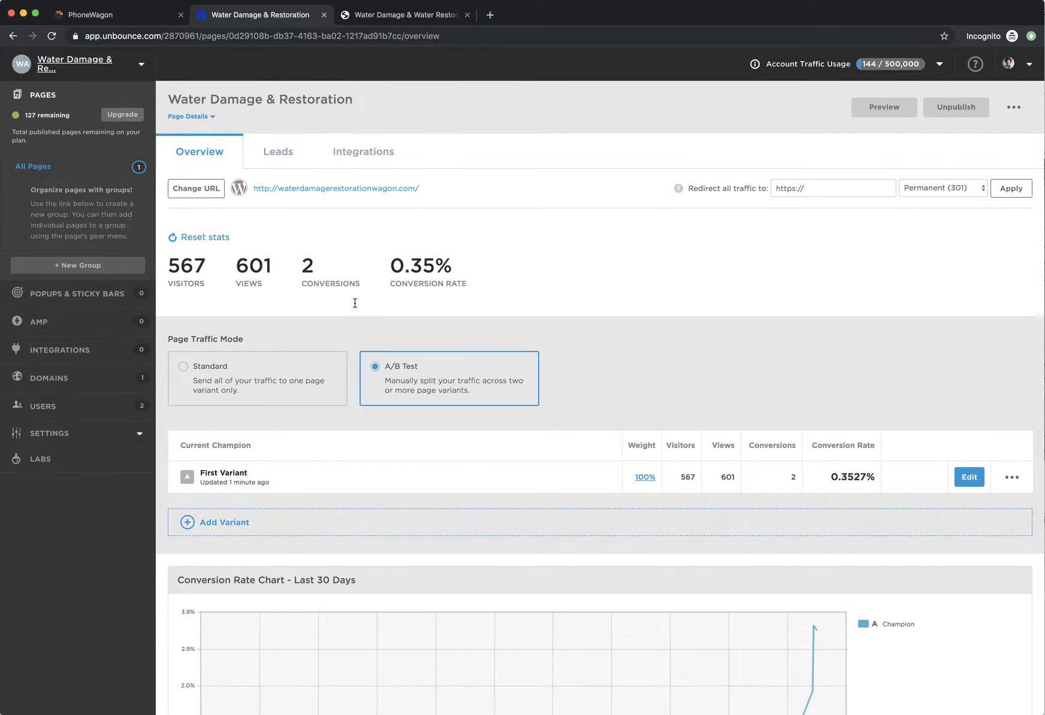
click(282, 151)
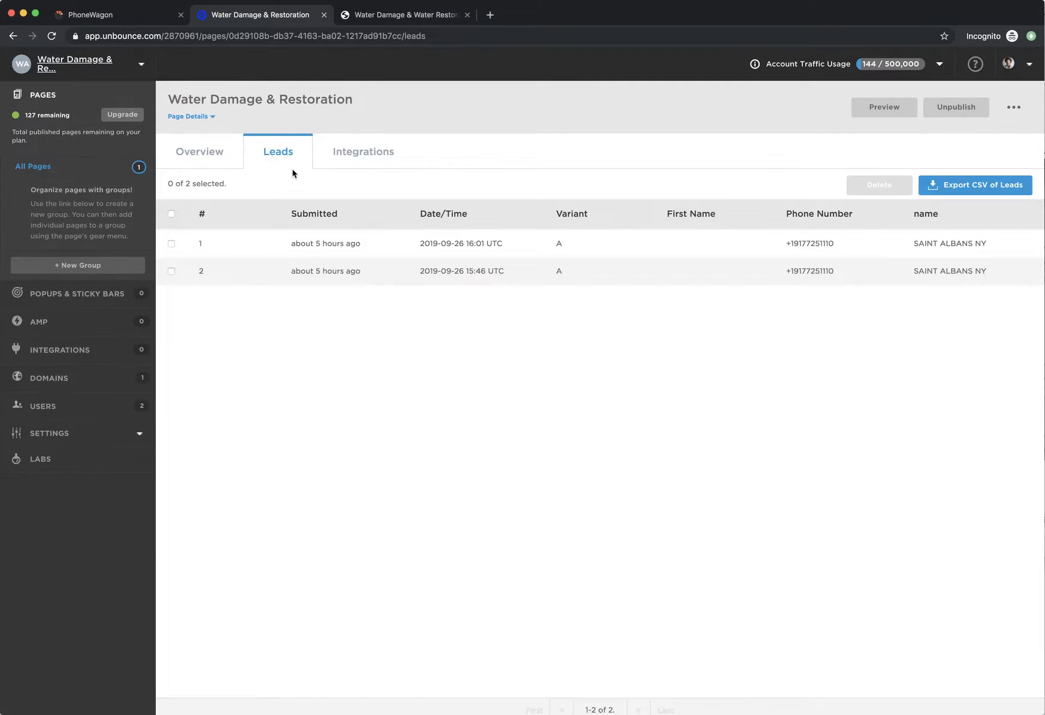
click(201, 158)
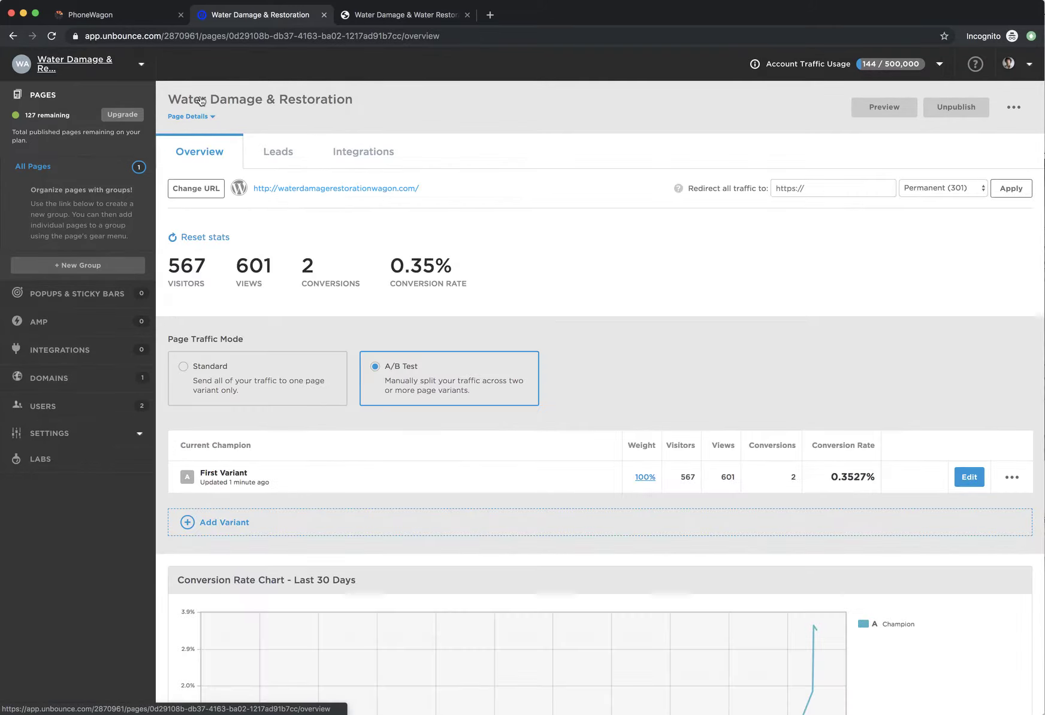
Step: Create a new PhoneWagon company named 'Water Damaging Lander' and start adding a tracking number
click(123, 14)
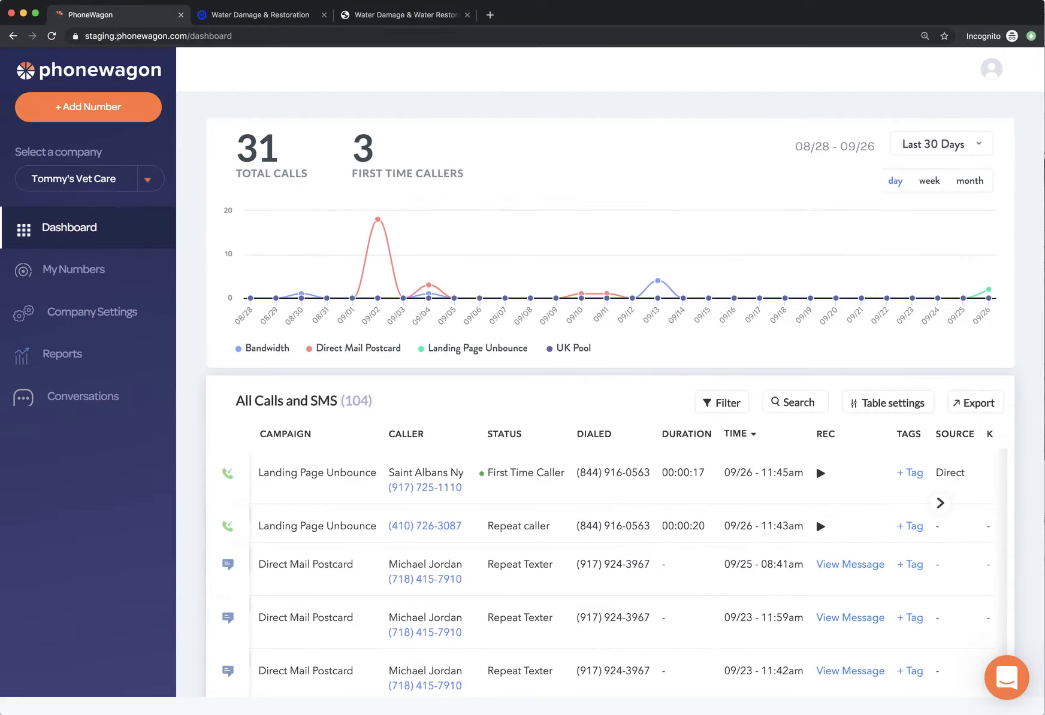
click(148, 181)
click(42, 246)
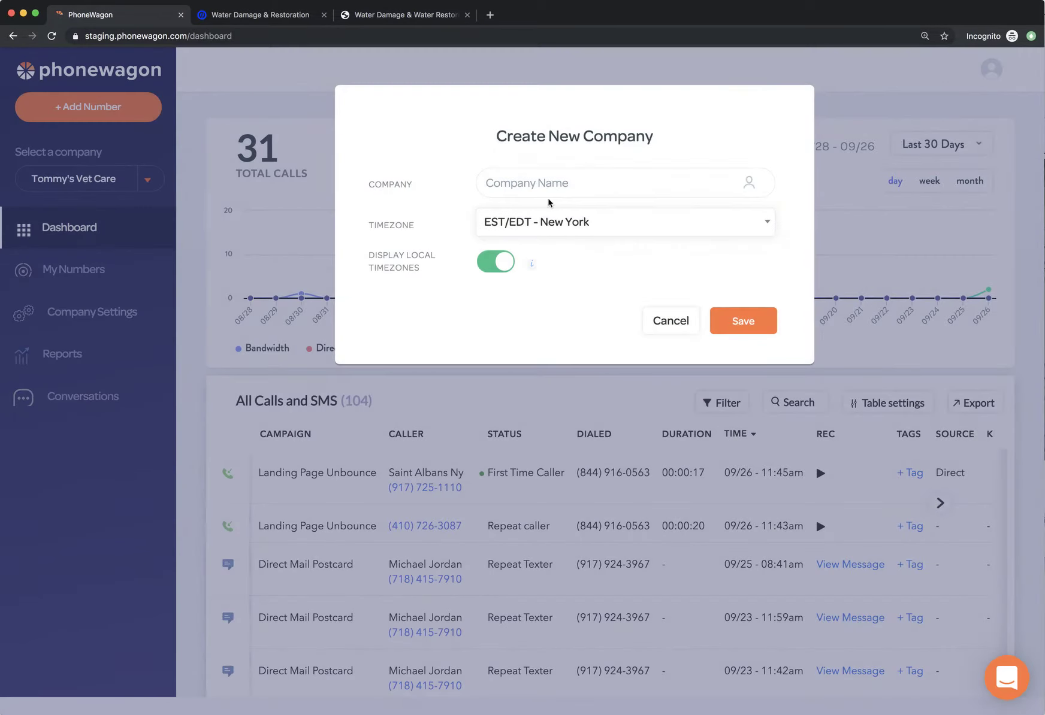
click(551, 182)
text(Water Damaging Lander)
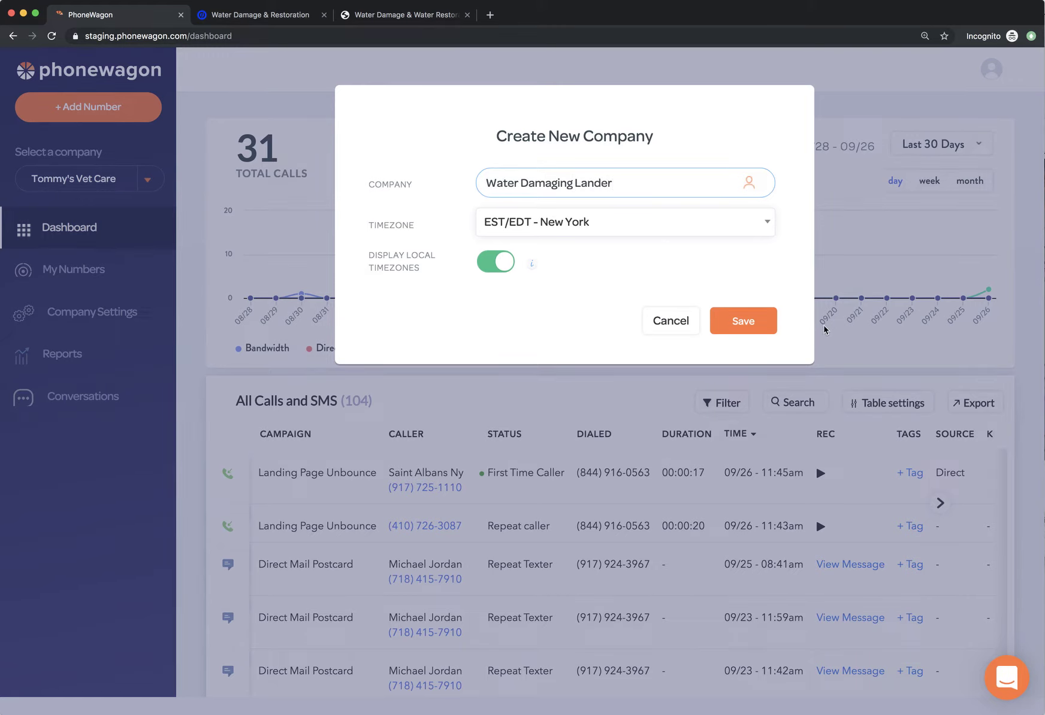
click(750, 319)
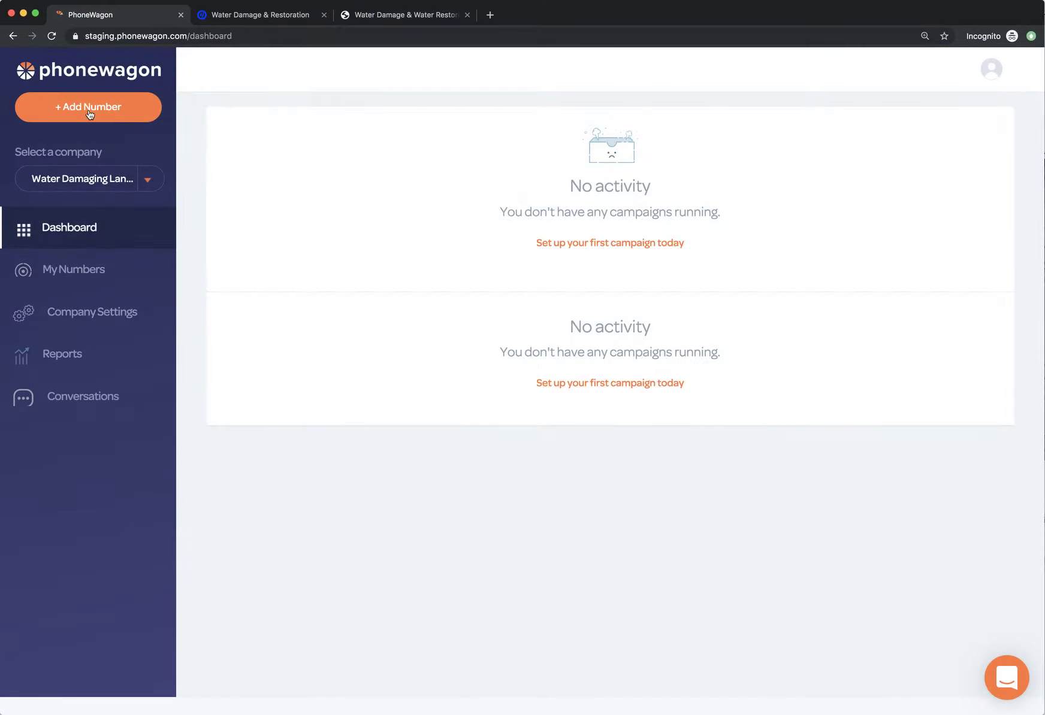
click(90, 112)
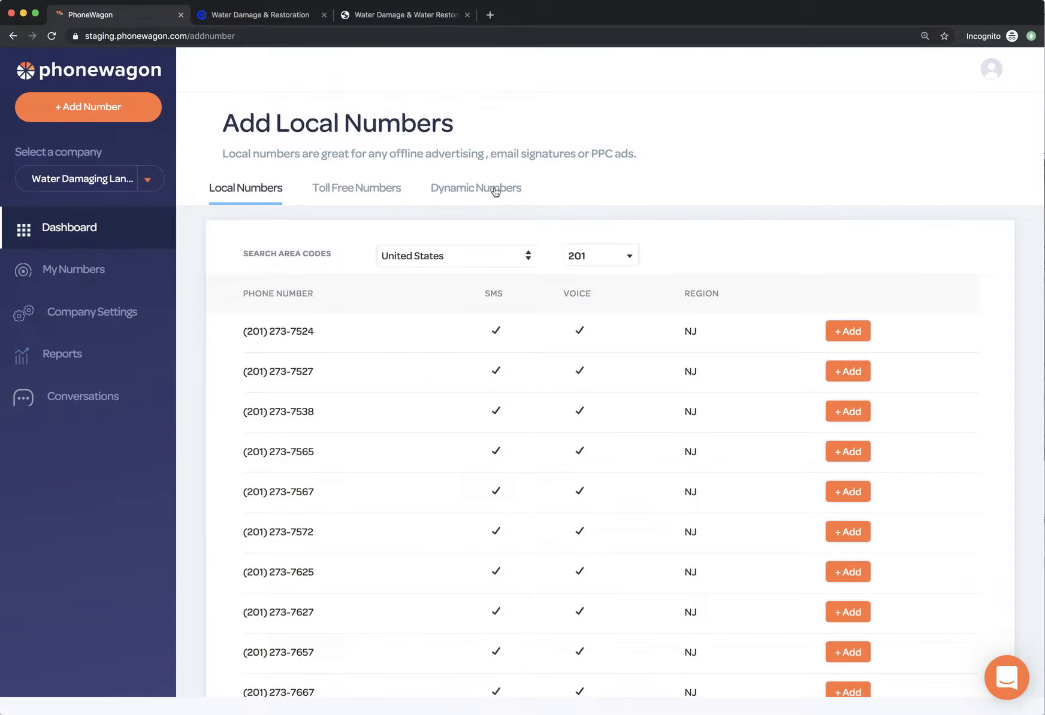
Step: On the Dynamic Numbers form, begin the campaign name and move to the forwarding number field
click(495, 190)
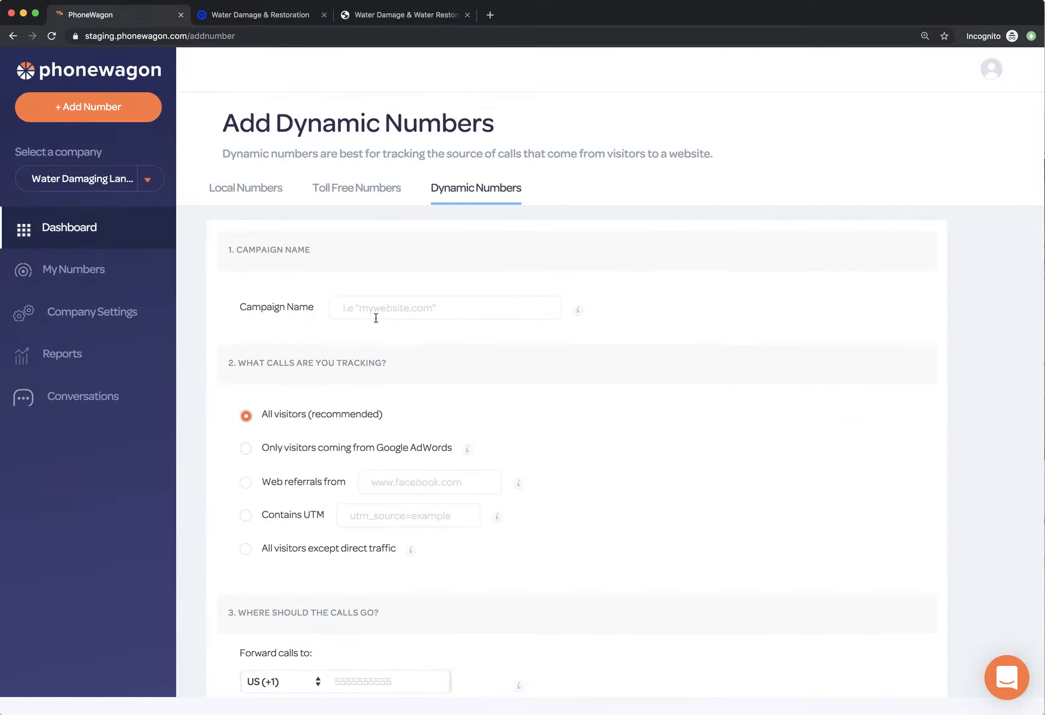
text(Lander)
scroll(395, 431, down, 5)
click(386, 338)
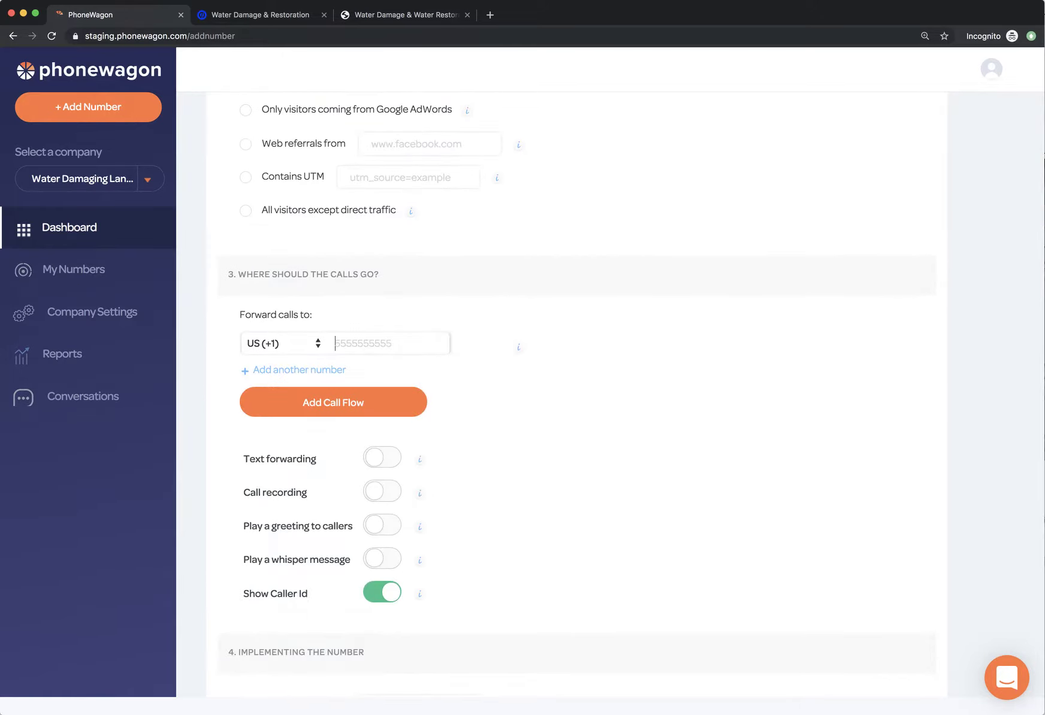
Step: Copy the colleague's number from the Slack DM into the Forward calls to field
key(super+Tab)
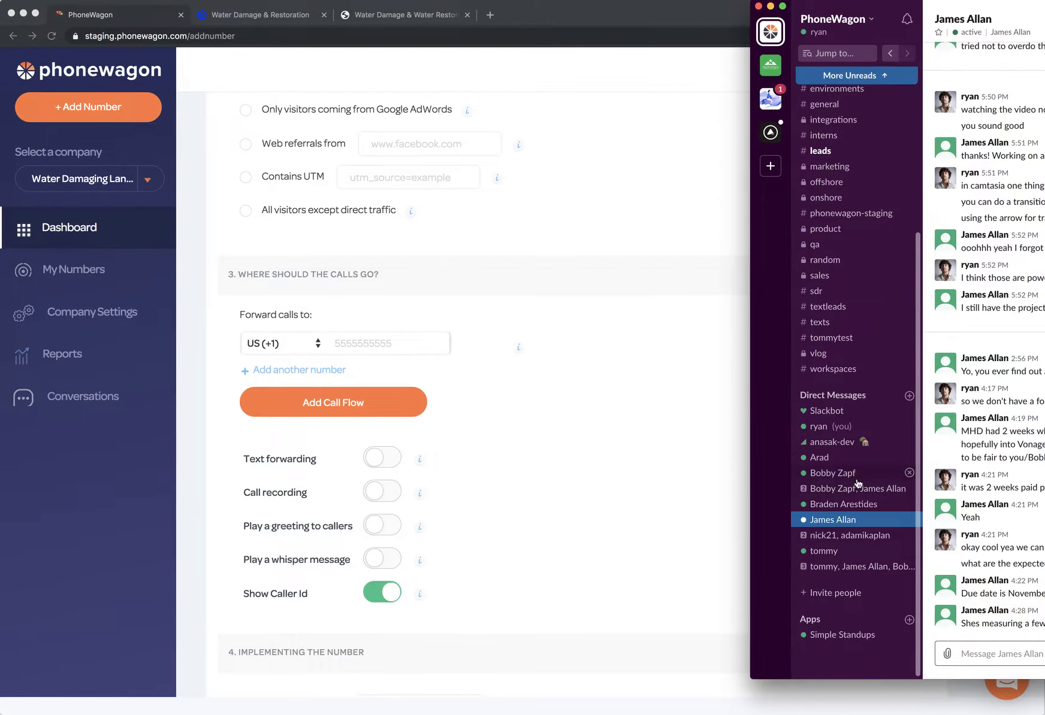
click(850, 505)
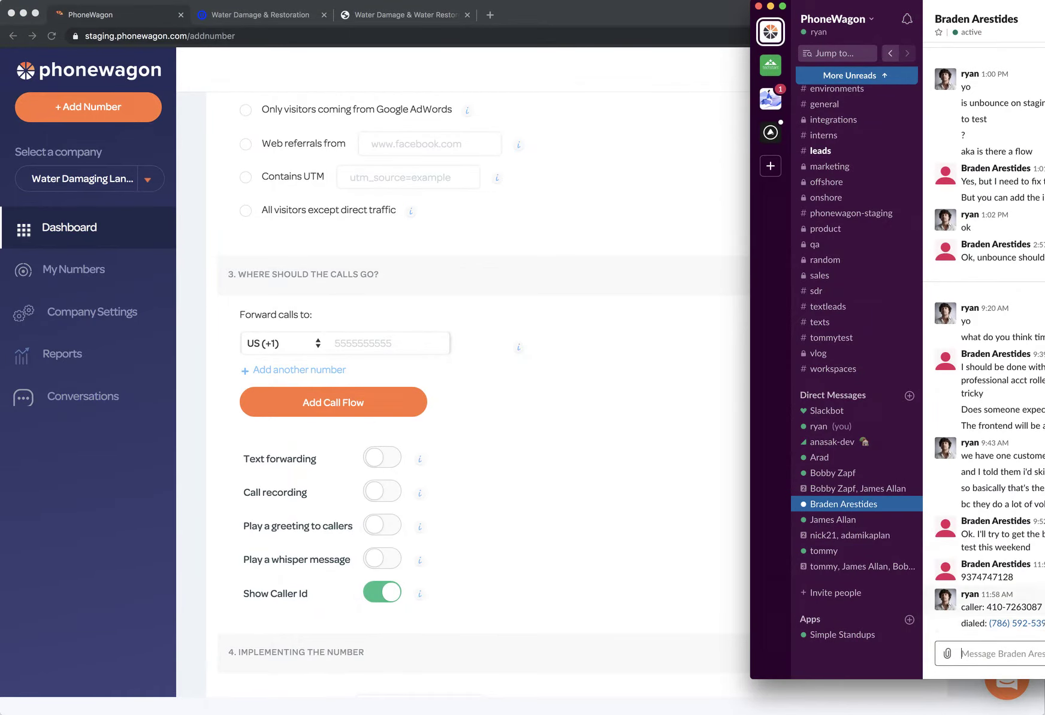
drag(1017, 579, 961, 578)
key(super+c)
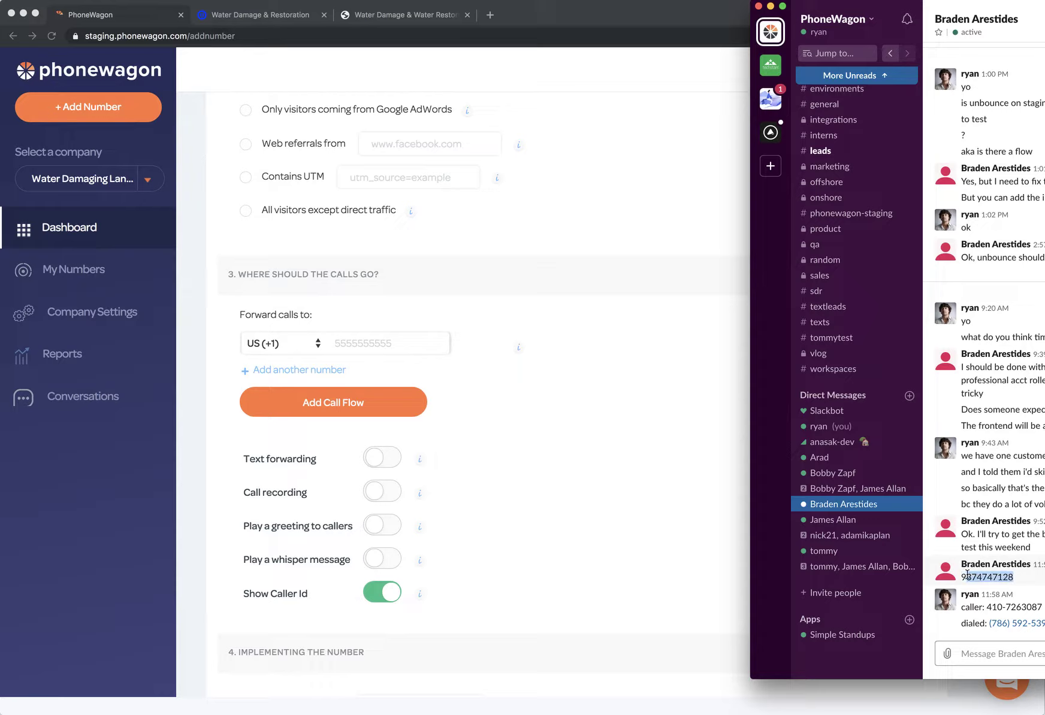
click(345, 348)
text(9)
key(super+v)
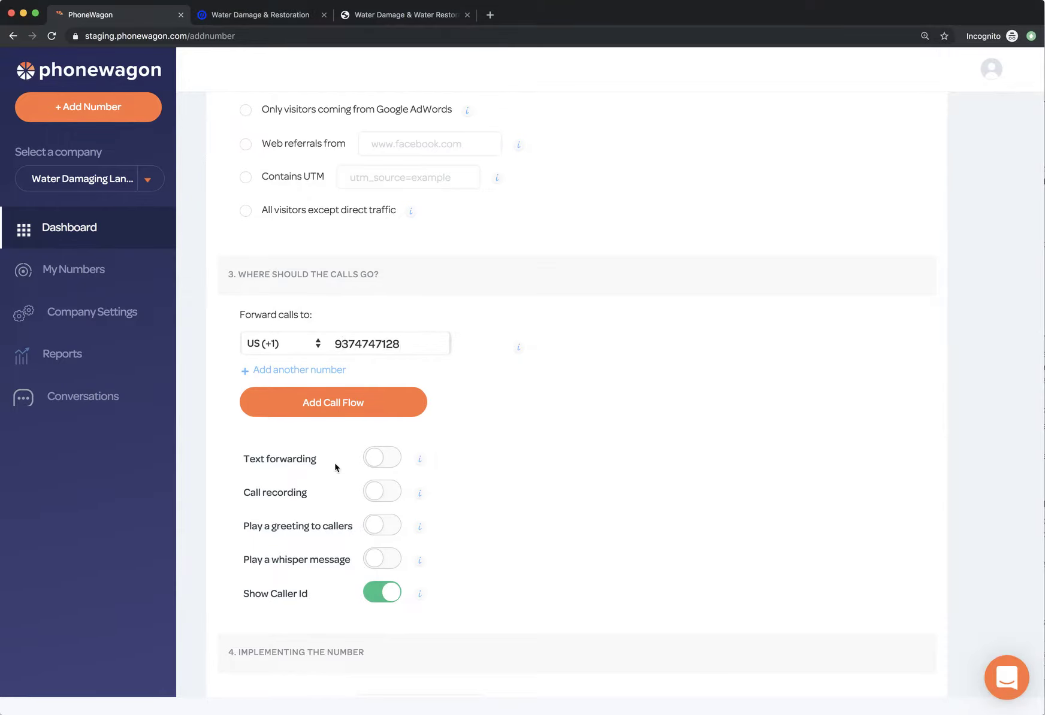
Step: Turn on text forwarding and call recording, confirming the recording prompt
click(373, 459)
click(374, 492)
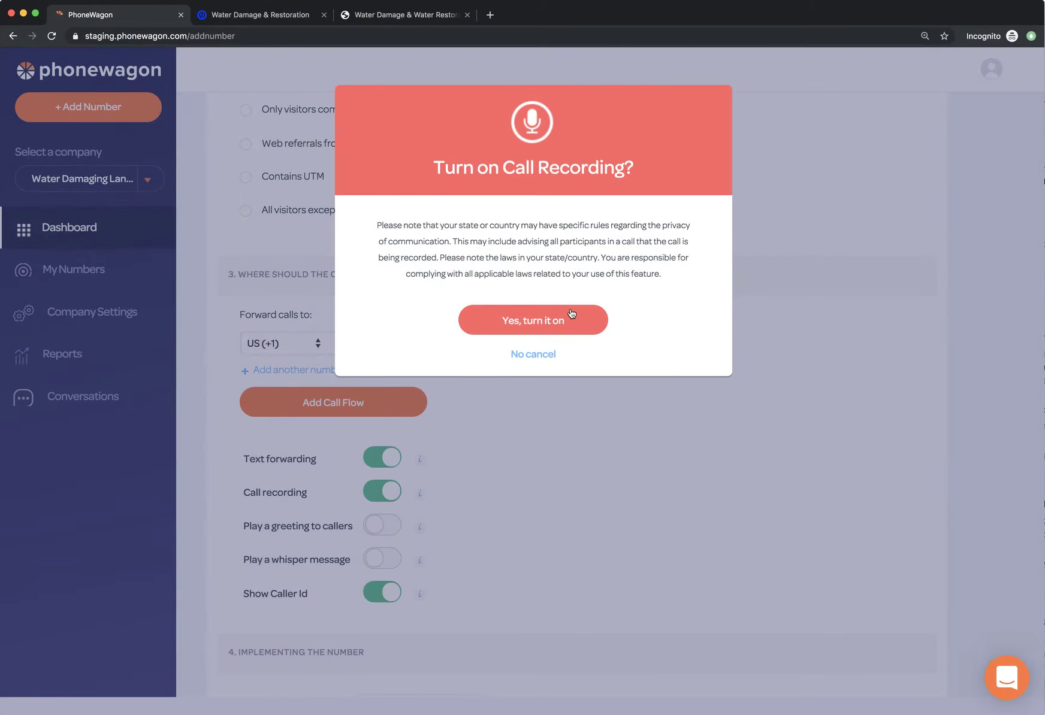
click(546, 315)
scroll(580, 412, down, 3)
Step: Copy the live landing page's phone number for the Number to swap out field
click(389, 514)
click(402, 14)
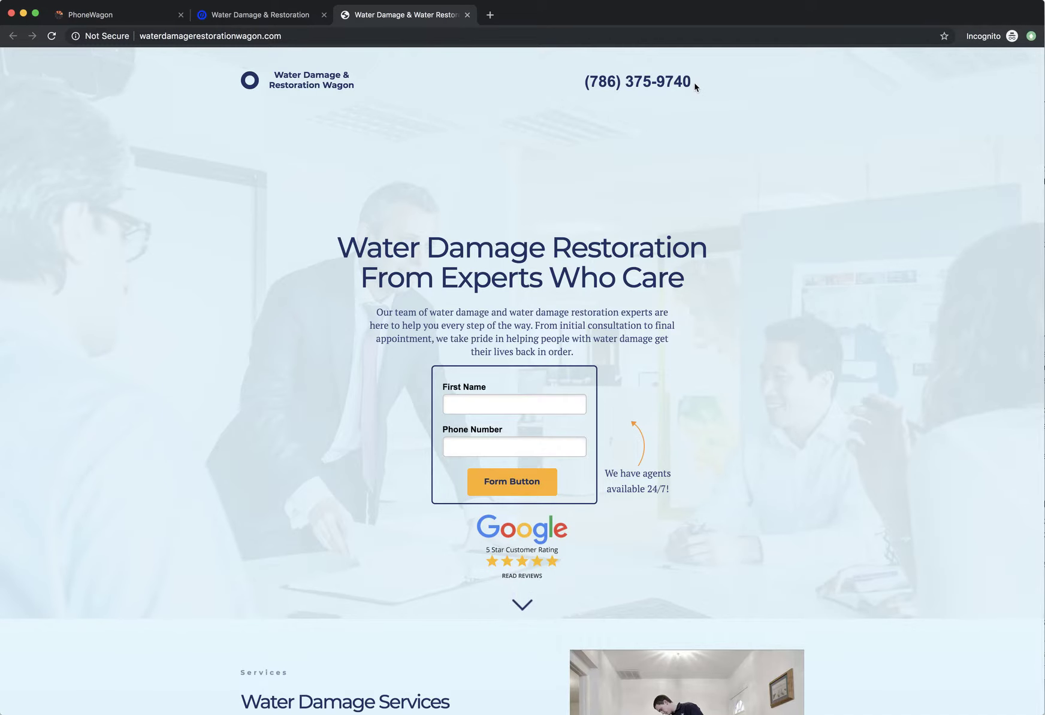
drag(692, 82, 586, 84)
key(super+c)
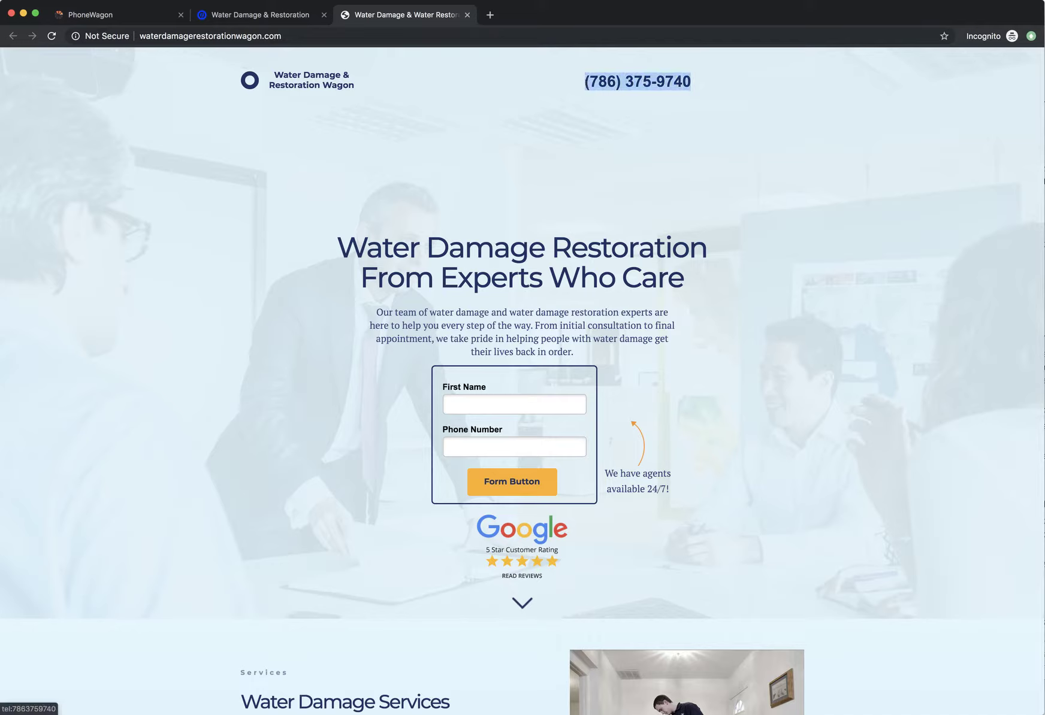
click(114, 15)
click(424, 512)
Step: Paste the page's number as the number to swap out, with a US(+1) area code 786 pool
key(super+v)
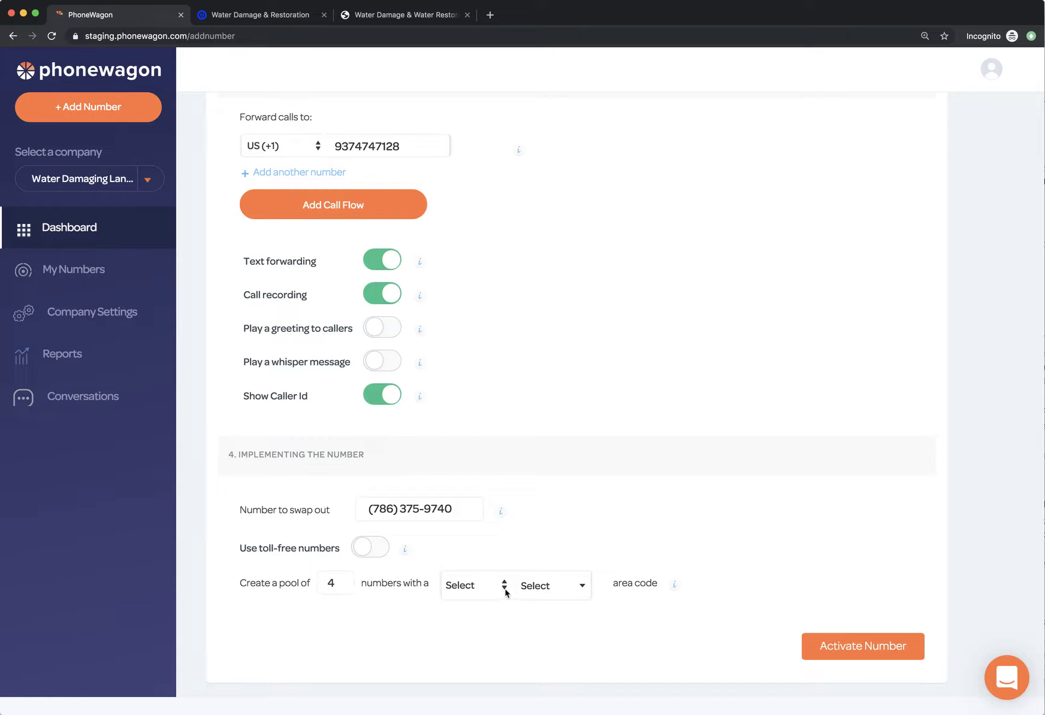
click(505, 593)
click(479, 599)
click(550, 587)
text(786)
key(Return)
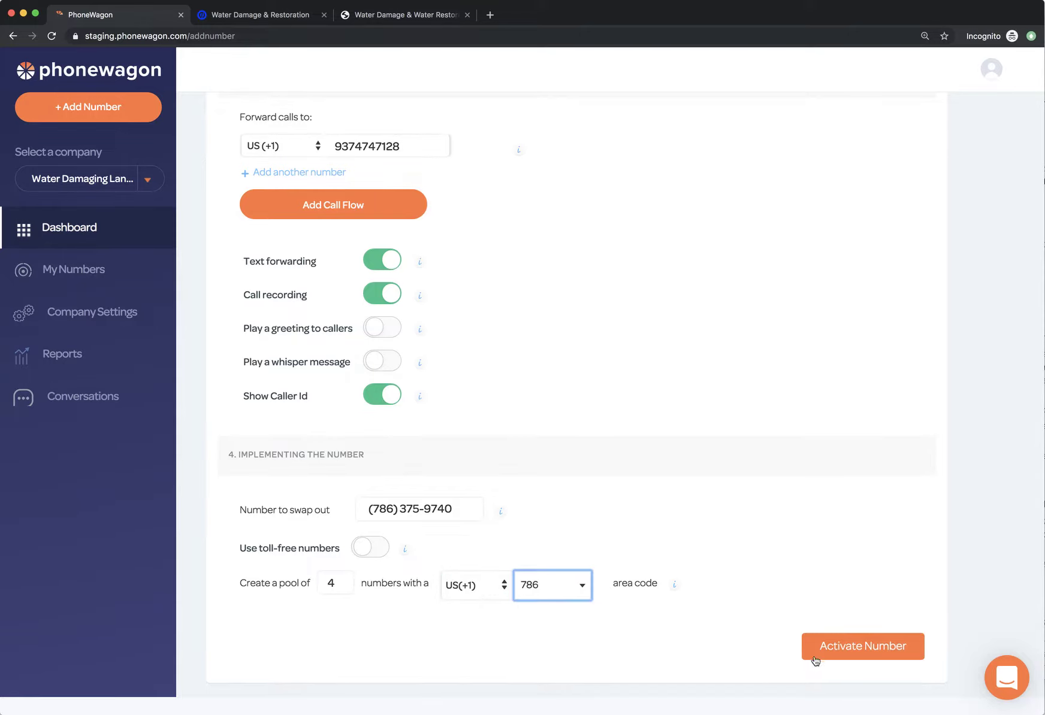
Step: Activate the dynamic number and copy its insertion code
click(815, 659)
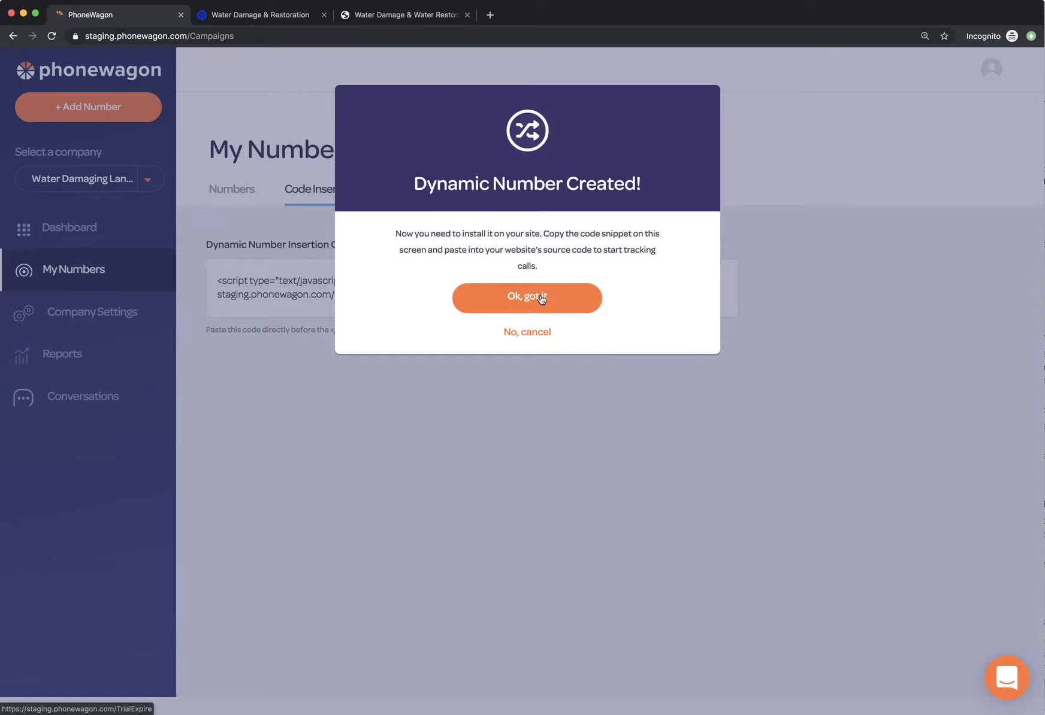
click(537, 298)
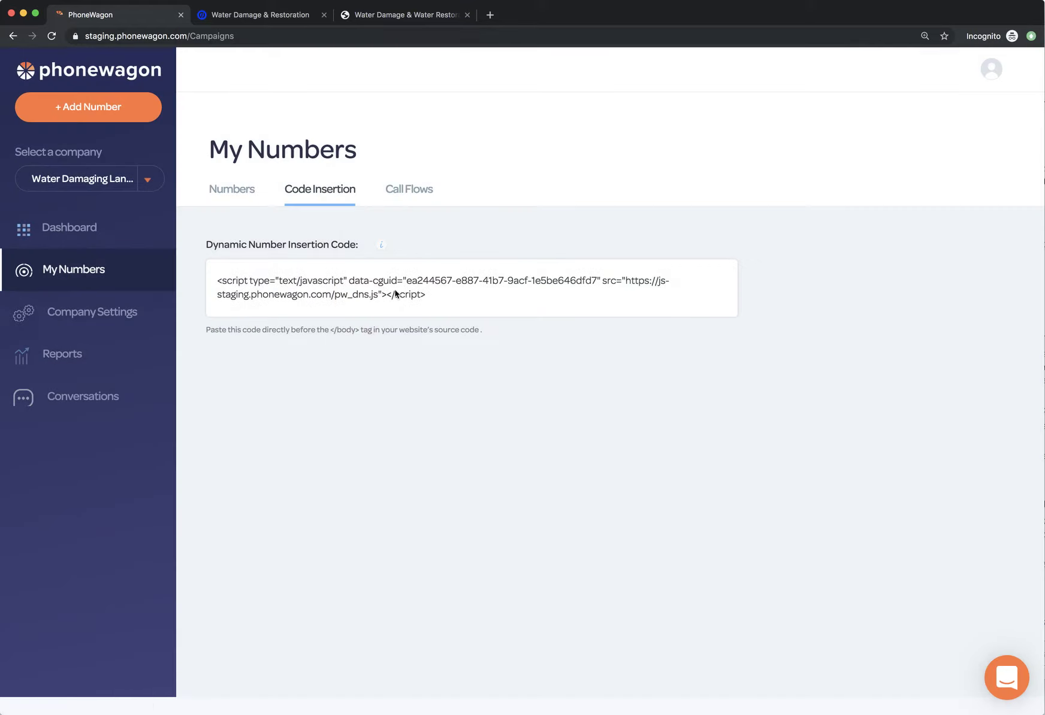
click(372, 279)
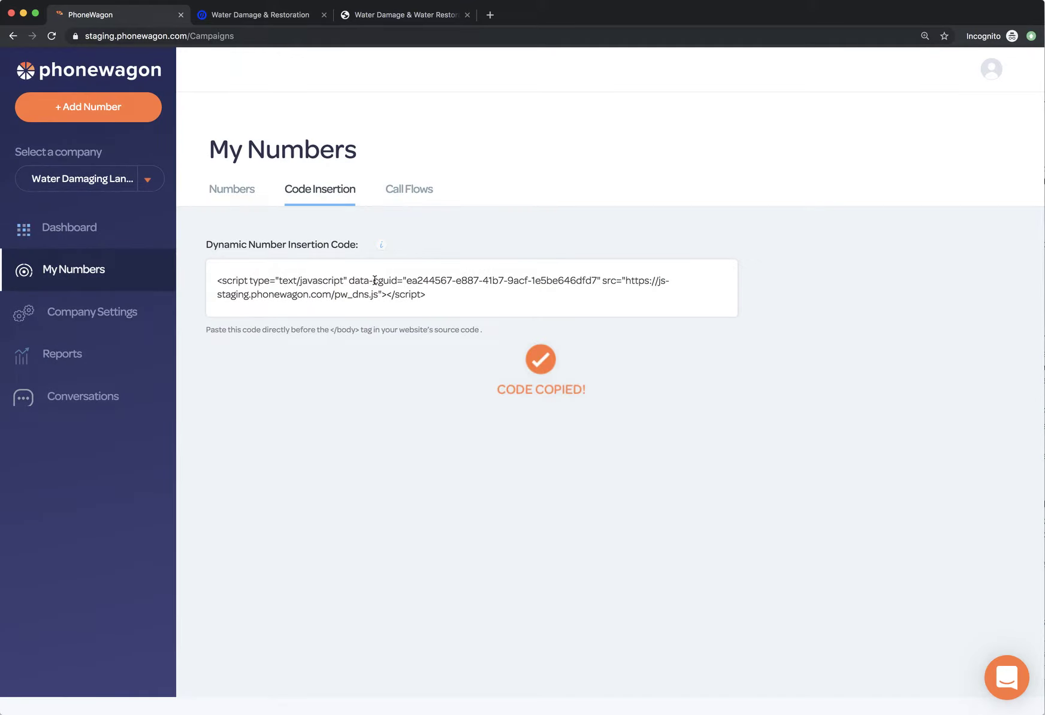
click(273, 21)
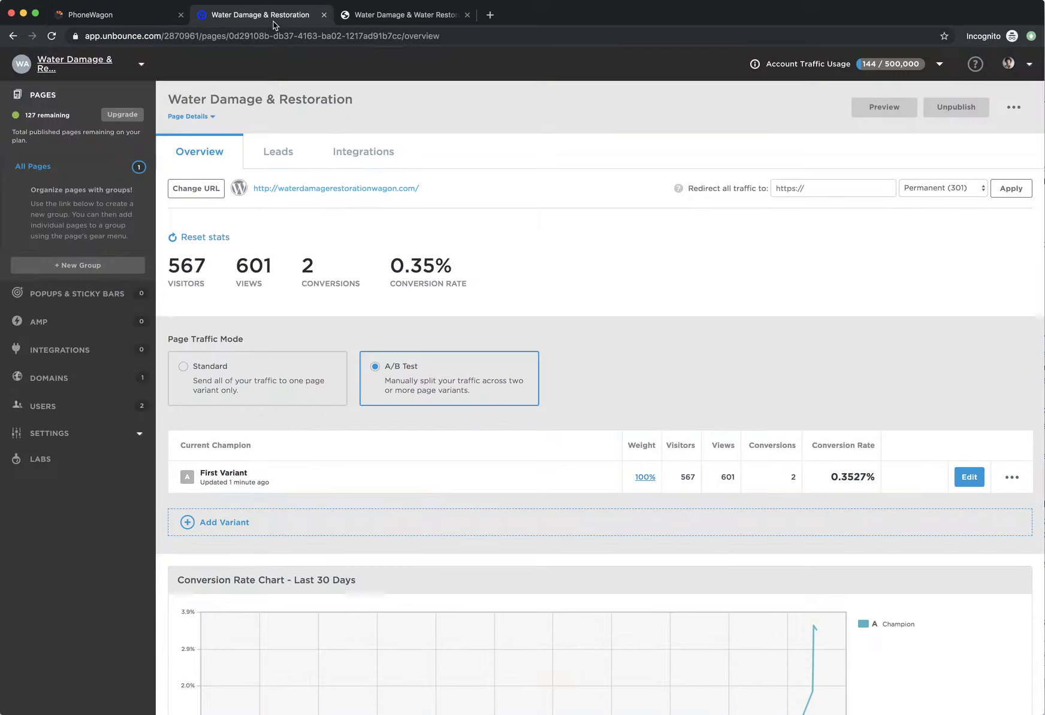
Step: Add a Javascript named 'PhoneWagon' with the pasted insertion code to Variant A and save the page
click(967, 480)
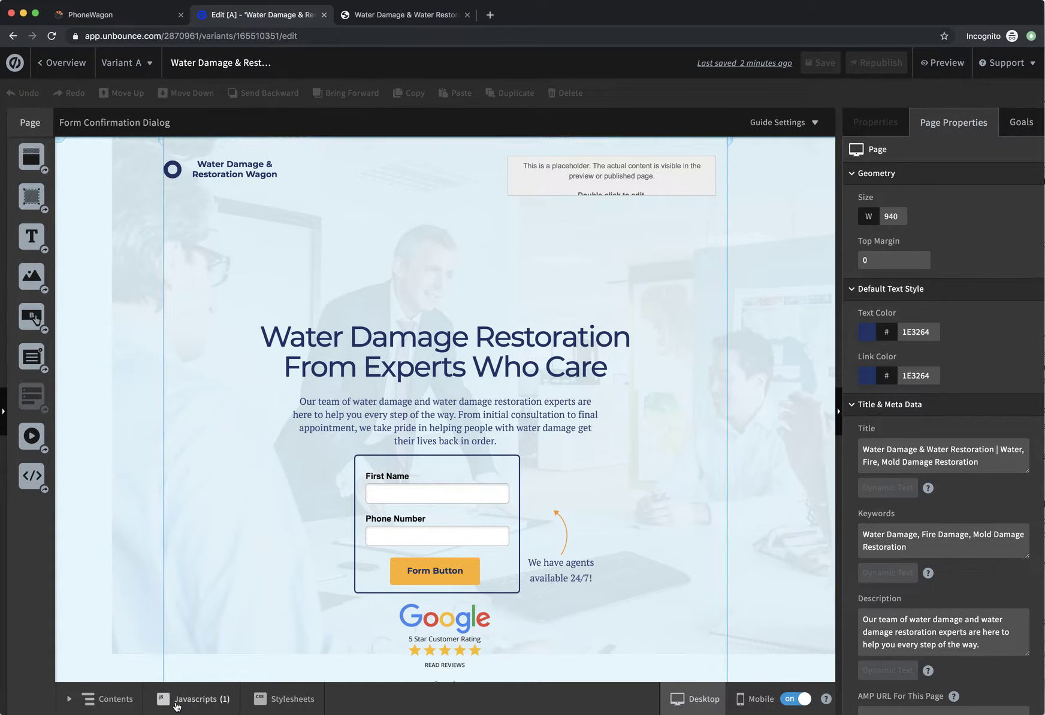
click(177, 706)
click(172, 672)
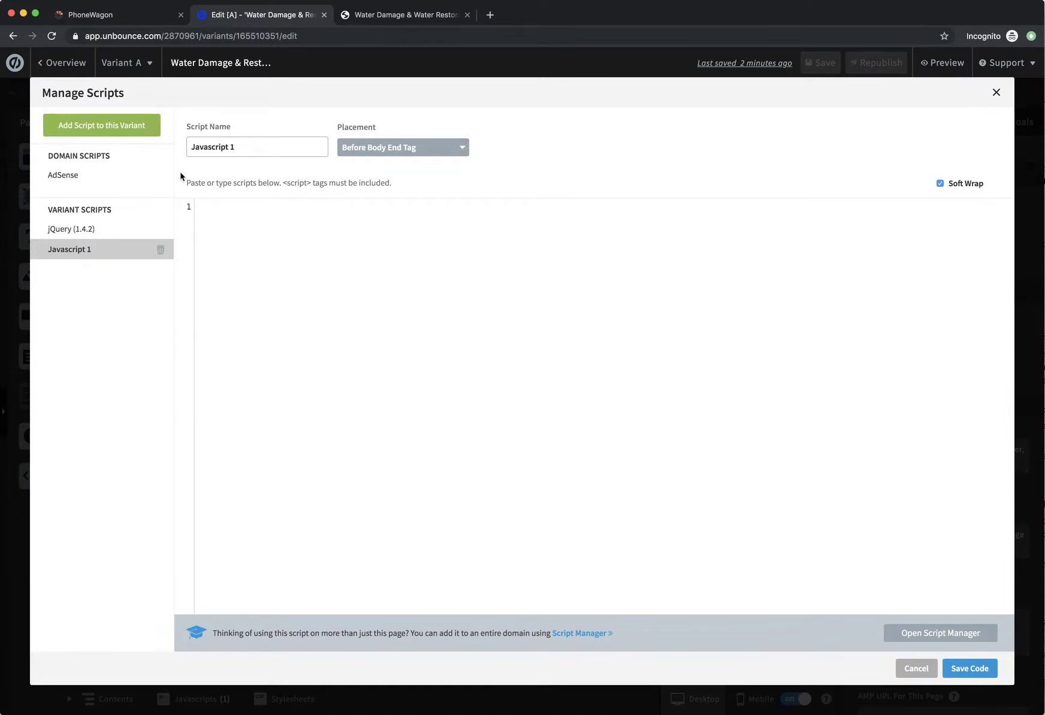
key(super+v)
drag(245, 148, 123, 144)
text(PhoneWagon)
click(968, 668)
click(819, 63)
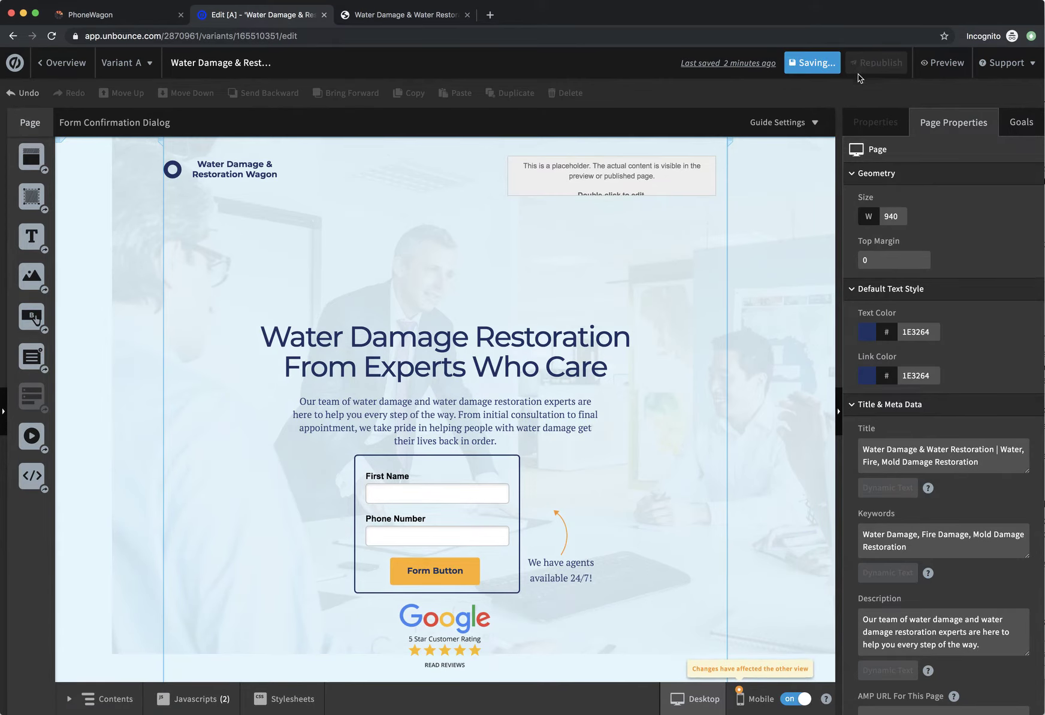
Step: Republish Variant A and dismiss the republish success message
click(869, 63)
click(640, 539)
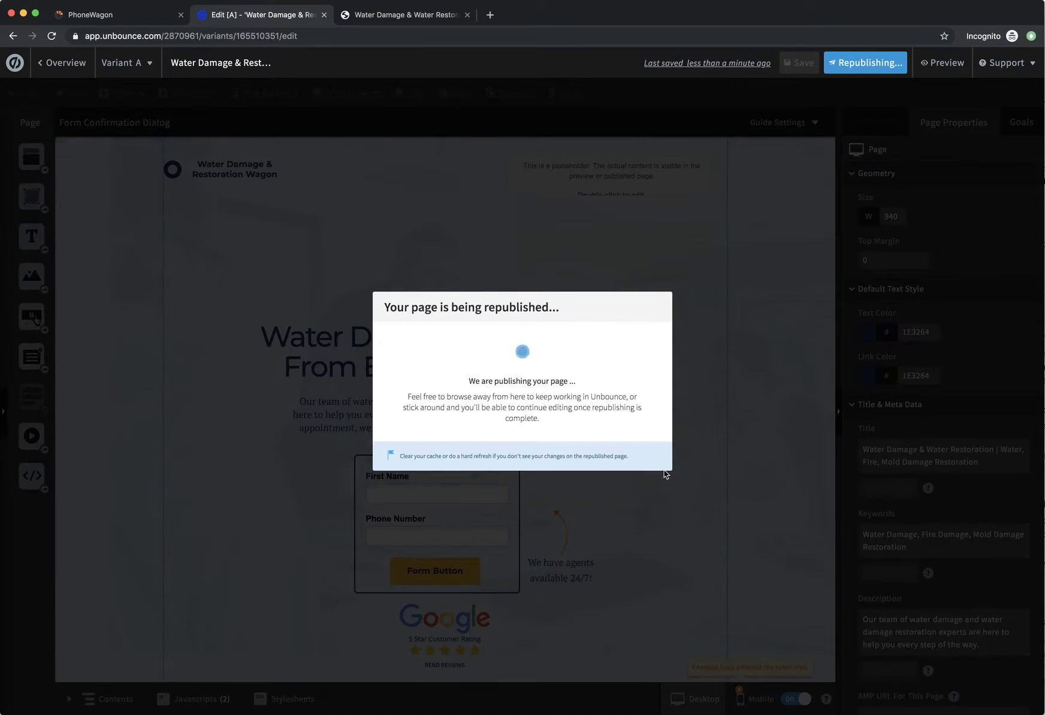
click(396, 14)
click(636, 95)
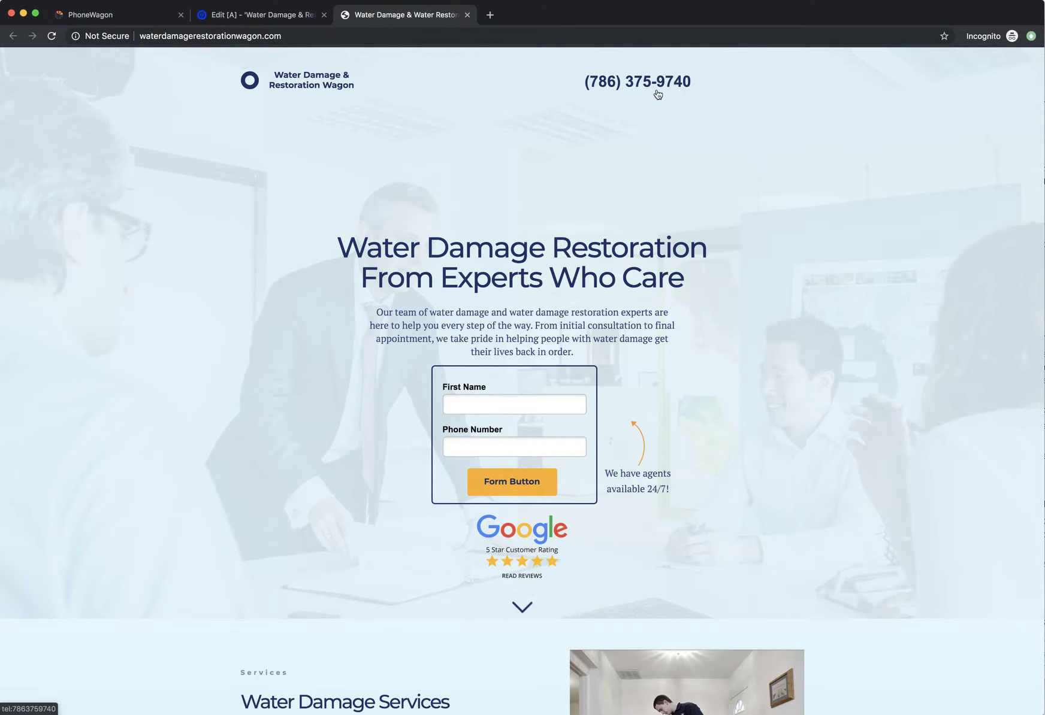
click(249, 18)
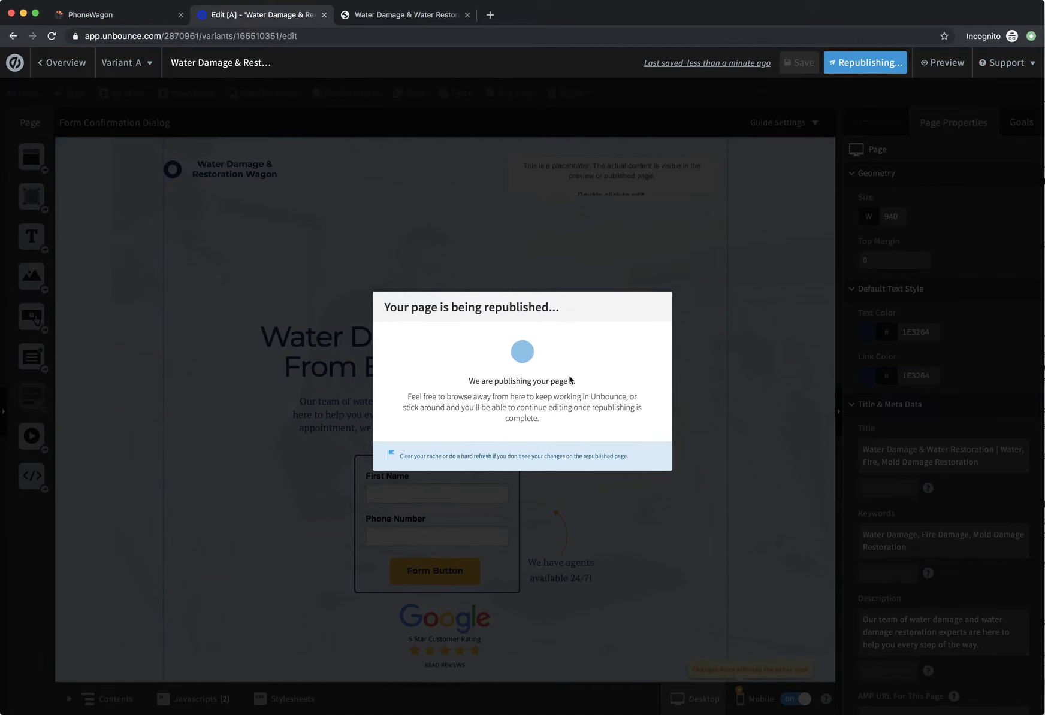
click(640, 456)
Step: Reload the live landing page to see the swapped-in 786 tracking number
click(425, 17)
right_click(661, 163)
click(698, 190)
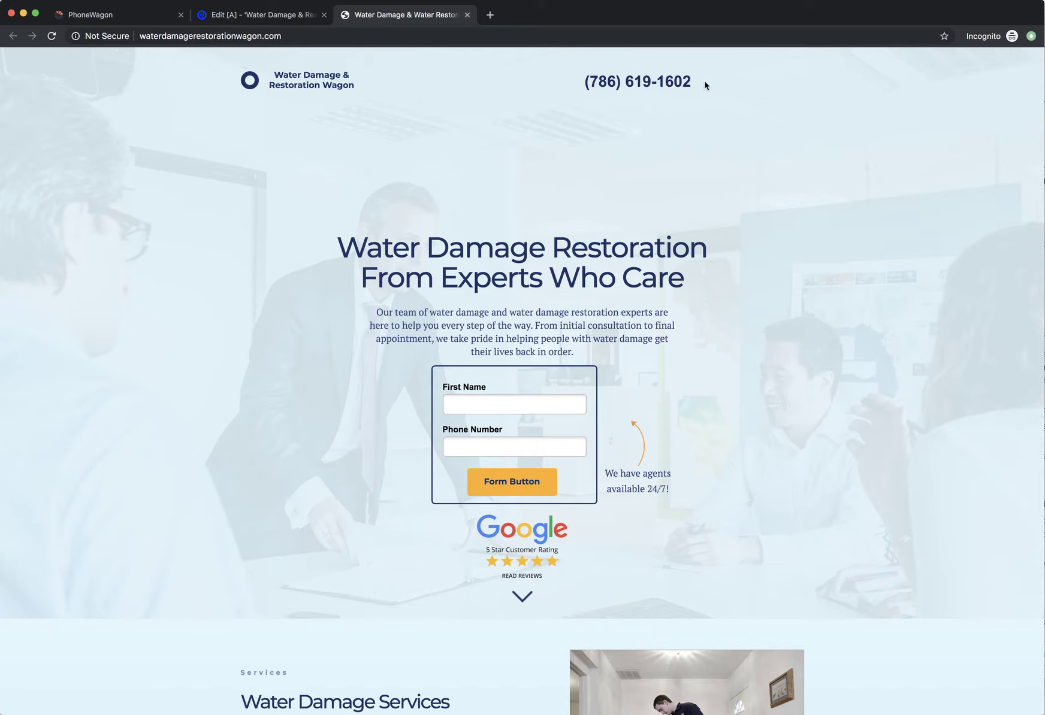
Step: Activate the Unbounce integration under Company Settings > Integrations, then return to the Dashboard
click(130, 18)
click(115, 314)
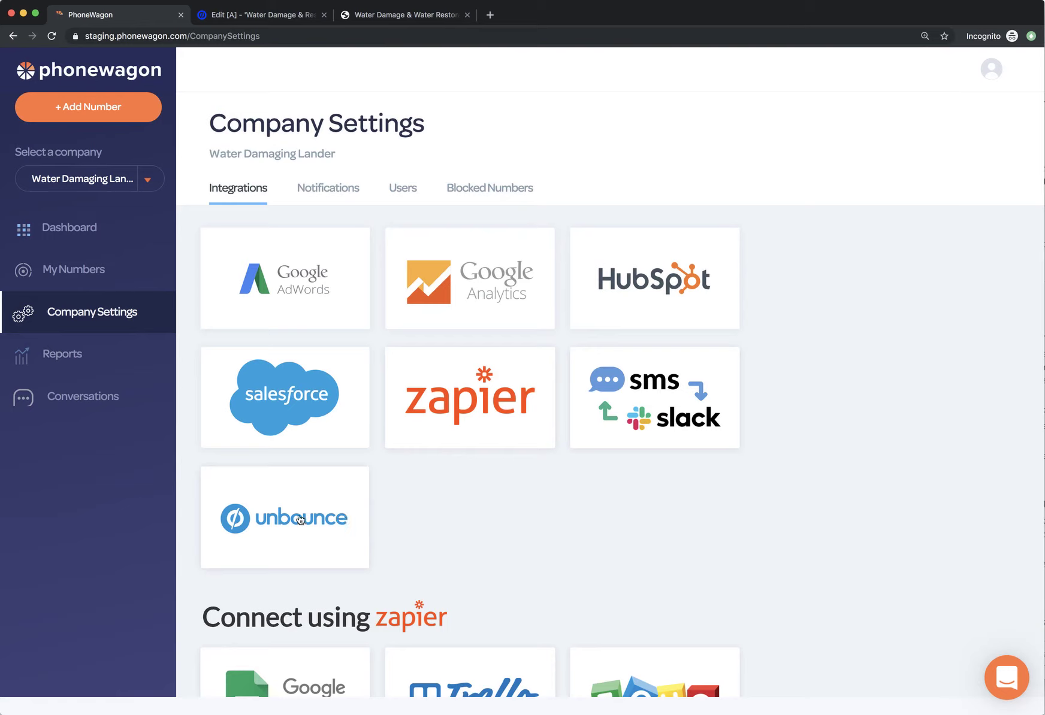
click(299, 519)
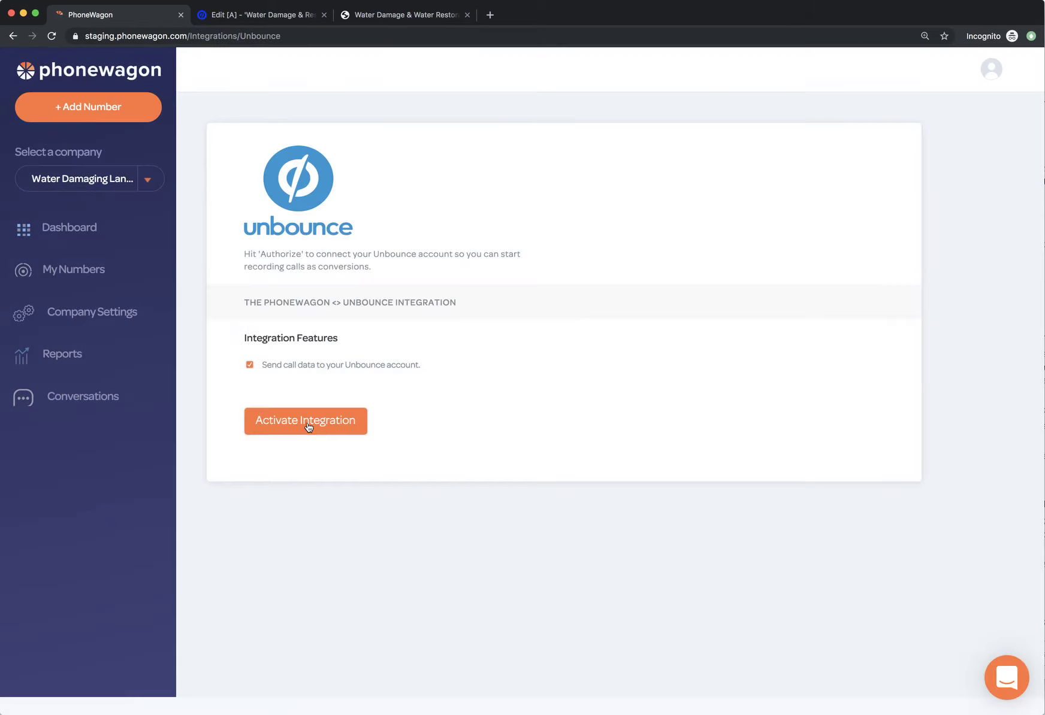
click(307, 422)
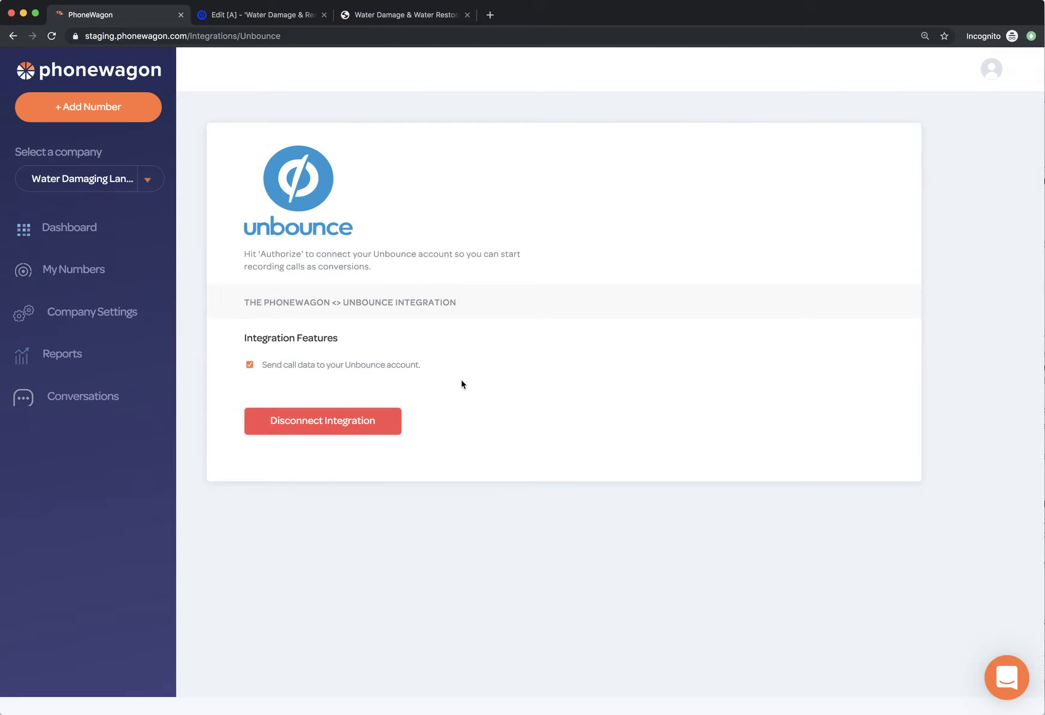
click(67, 226)
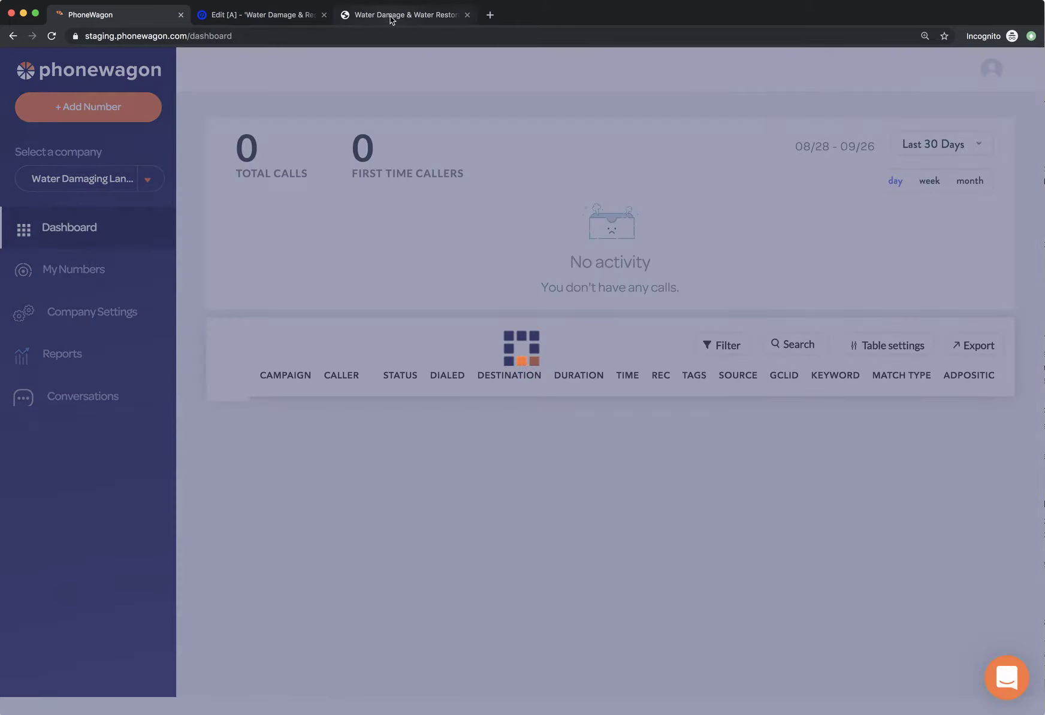
Step: Reload the live page, check the Unbounce overview's 2 conversions and PhoneWagon dashboard, then return to the live page
click(390, 16)
right_click(234, 241)
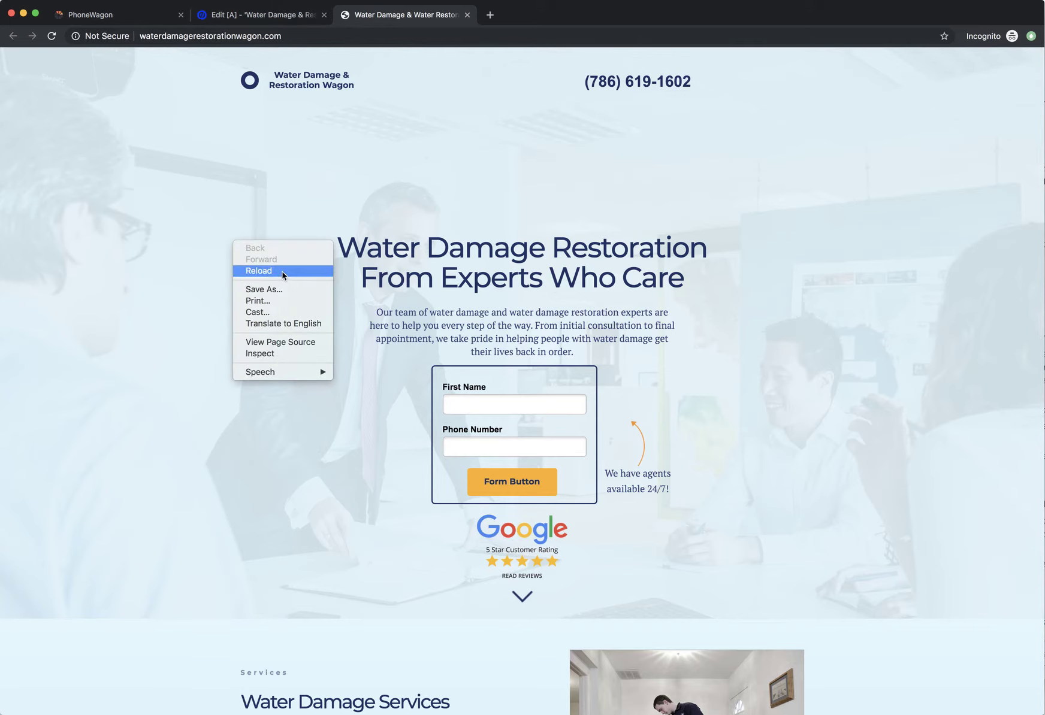
click(282, 271)
click(275, 15)
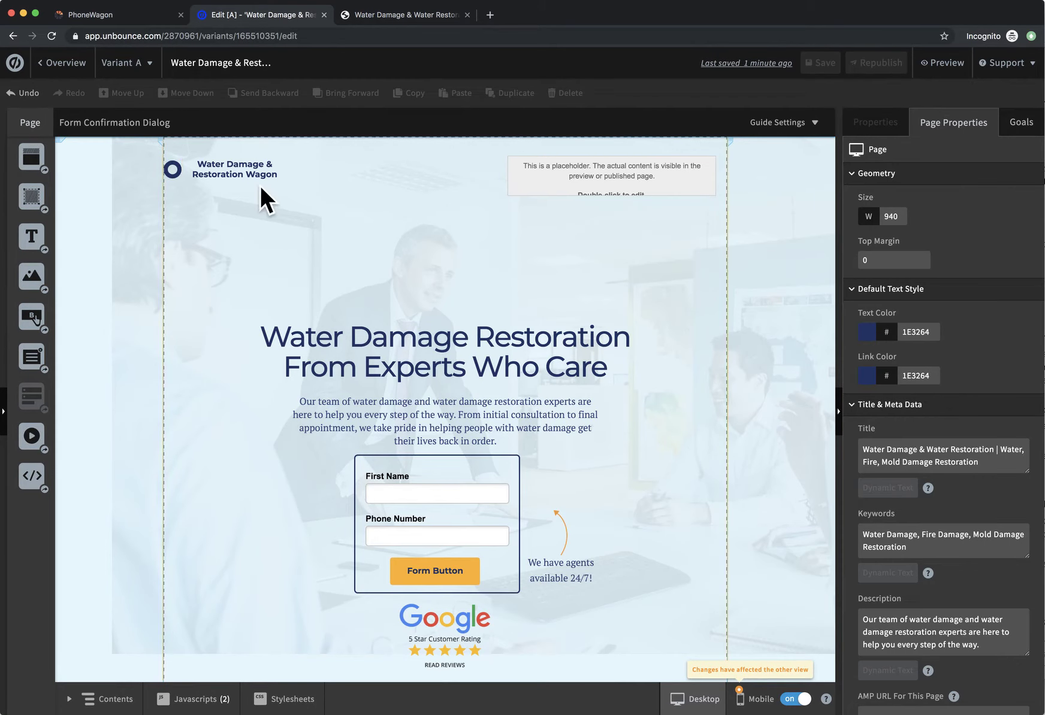
click(51, 70)
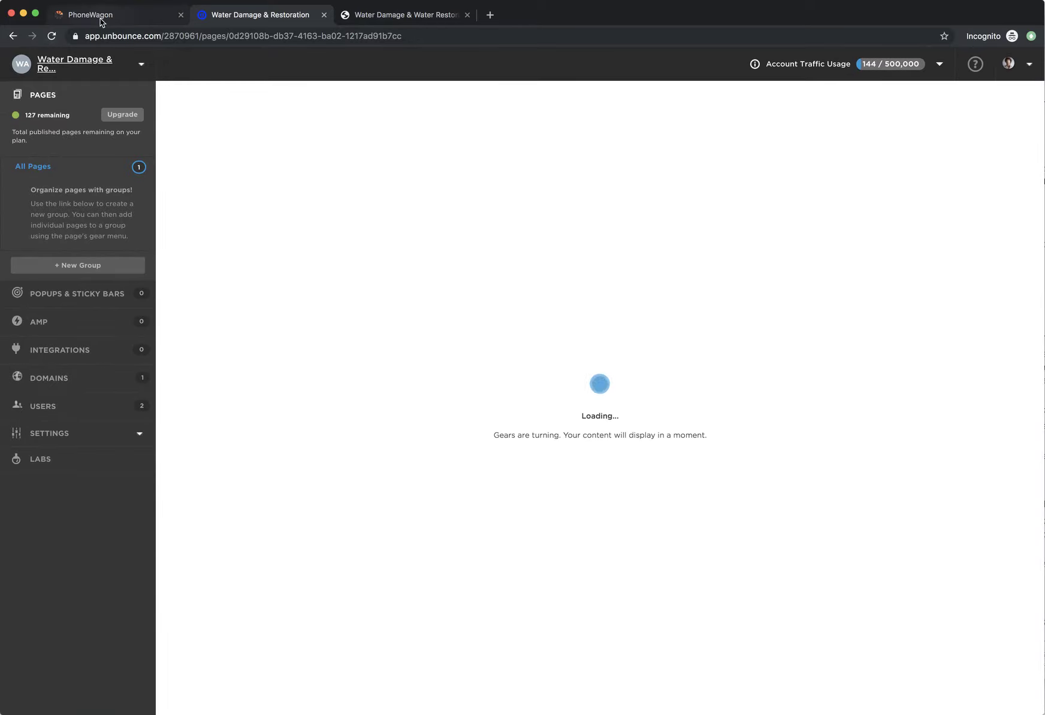
click(100, 18)
click(245, 18)
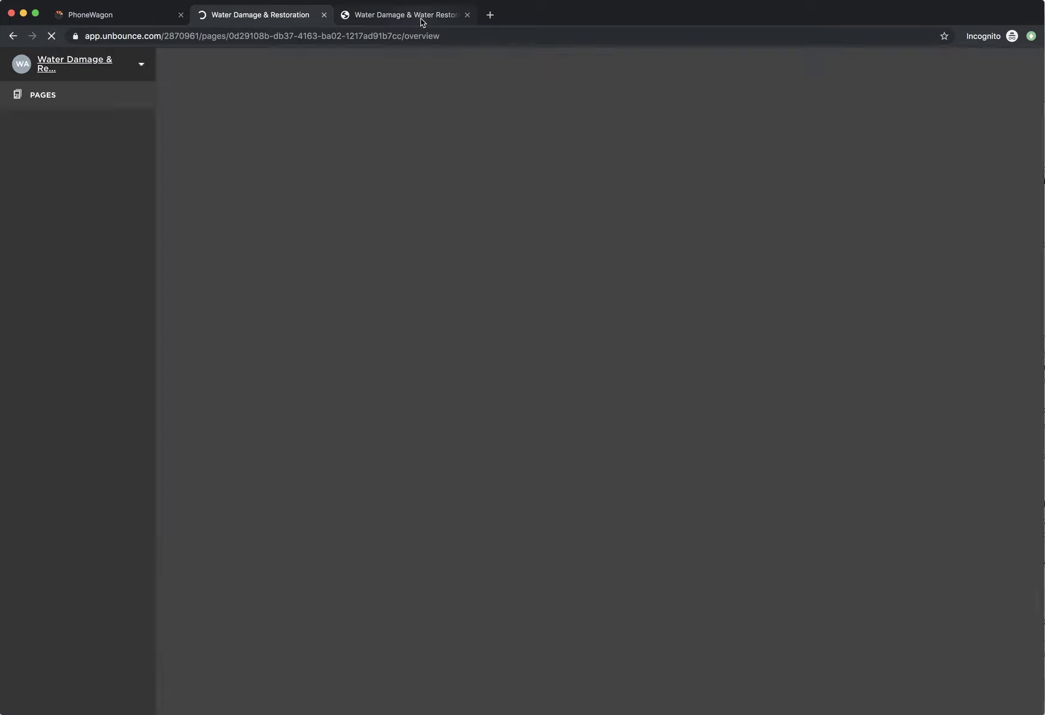
click(420, 17)
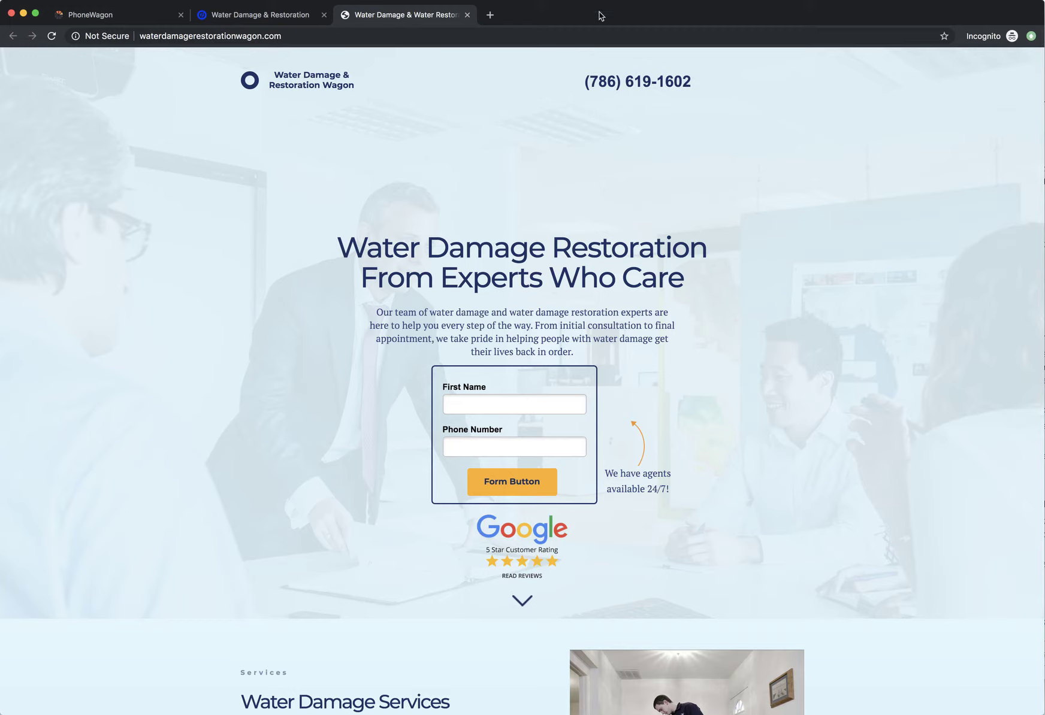
Step: Reload the PhoneWagon dashboard twice until the in-progress test call shows in the calls list
click(120, 18)
right_click(197, 282)
click(222, 312)
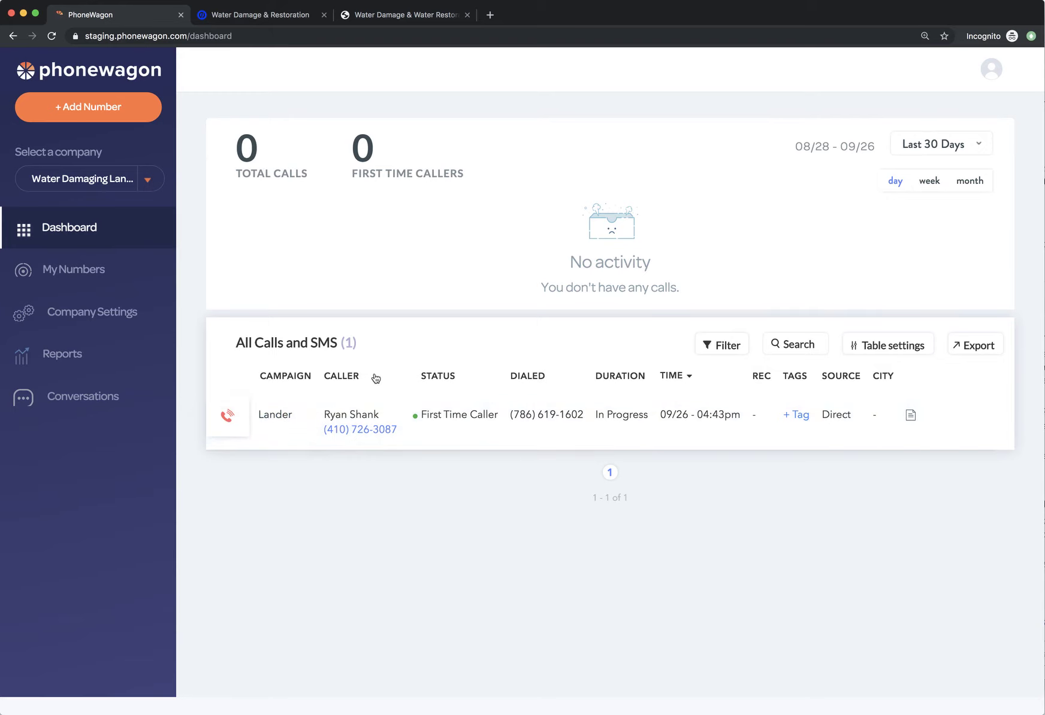
right_click(194, 294)
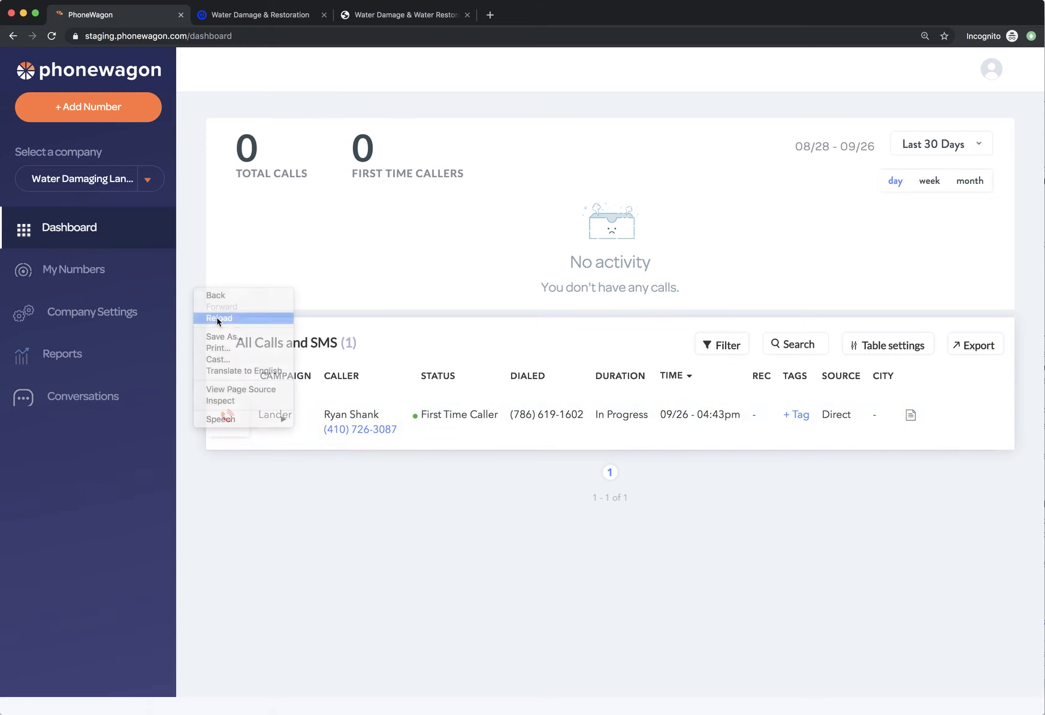
click(239, 318)
Step: Reload the Unbounce page overview and highlight the conversions count, now 3
click(272, 16)
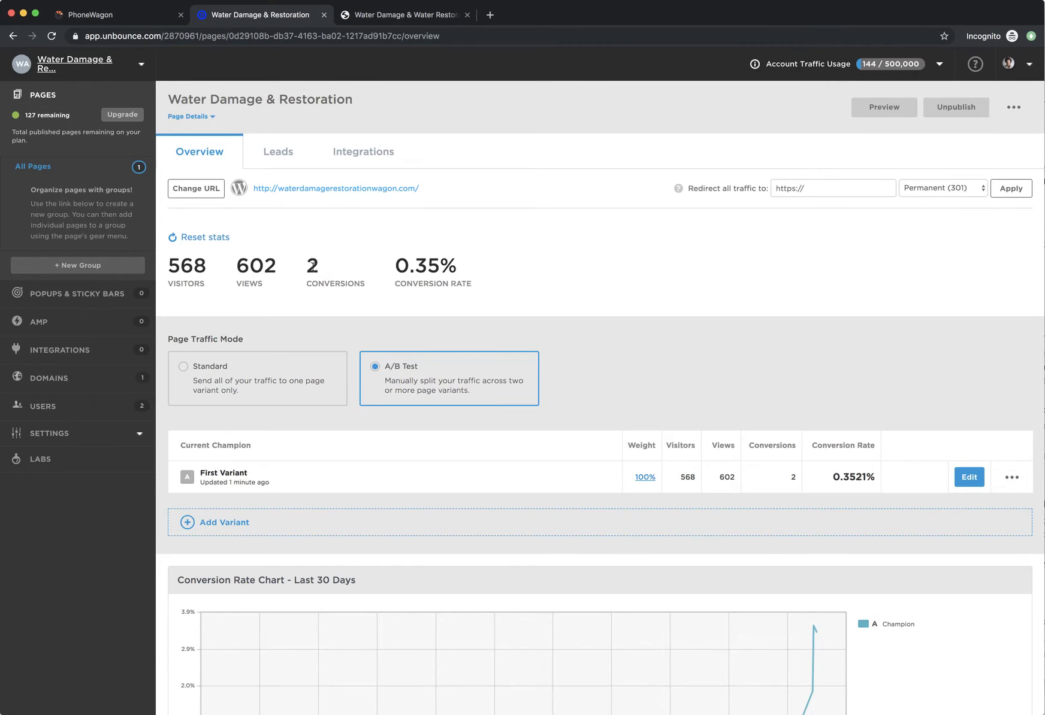
right_click(538, 266)
click(569, 293)
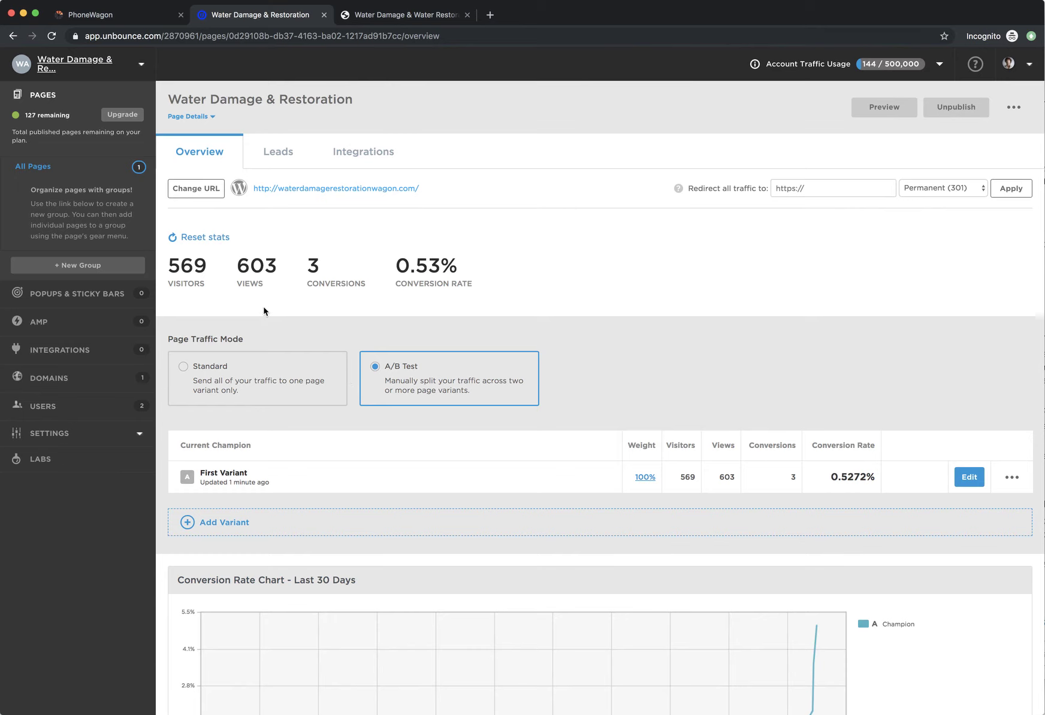
drag(313, 254, 339, 274)
Step: Check the new call lead in the Leads list, then return to the overview stats
click(276, 153)
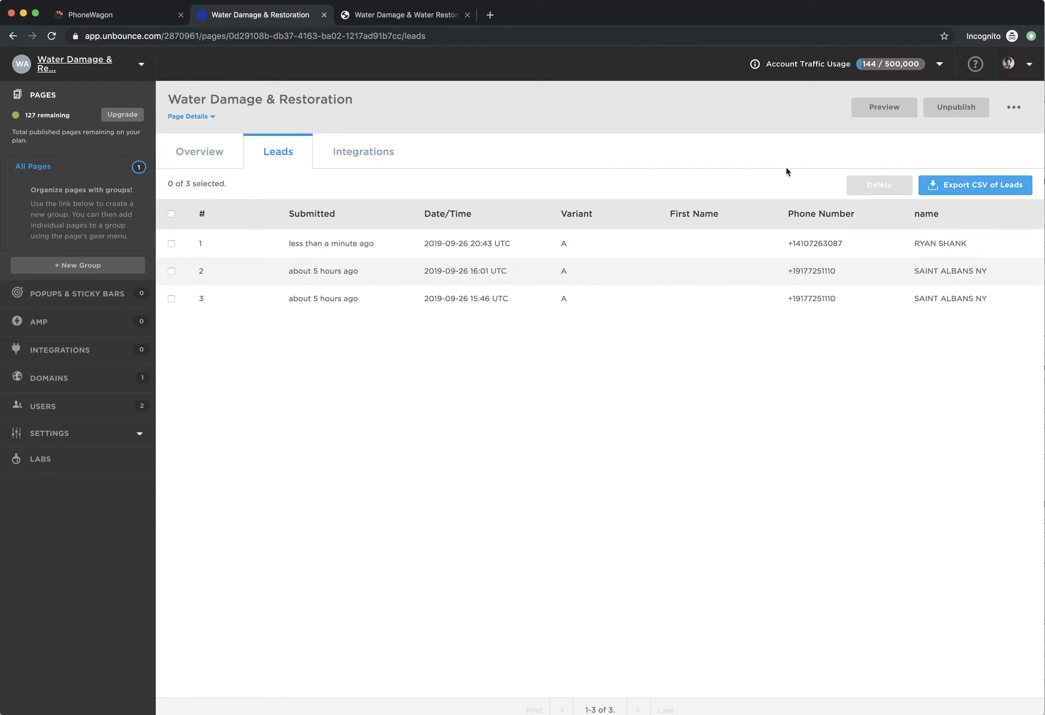
click(197, 157)
scroll(341, 275, down, 1)
click(342, 275)
scroll(336, 281, up, 1)
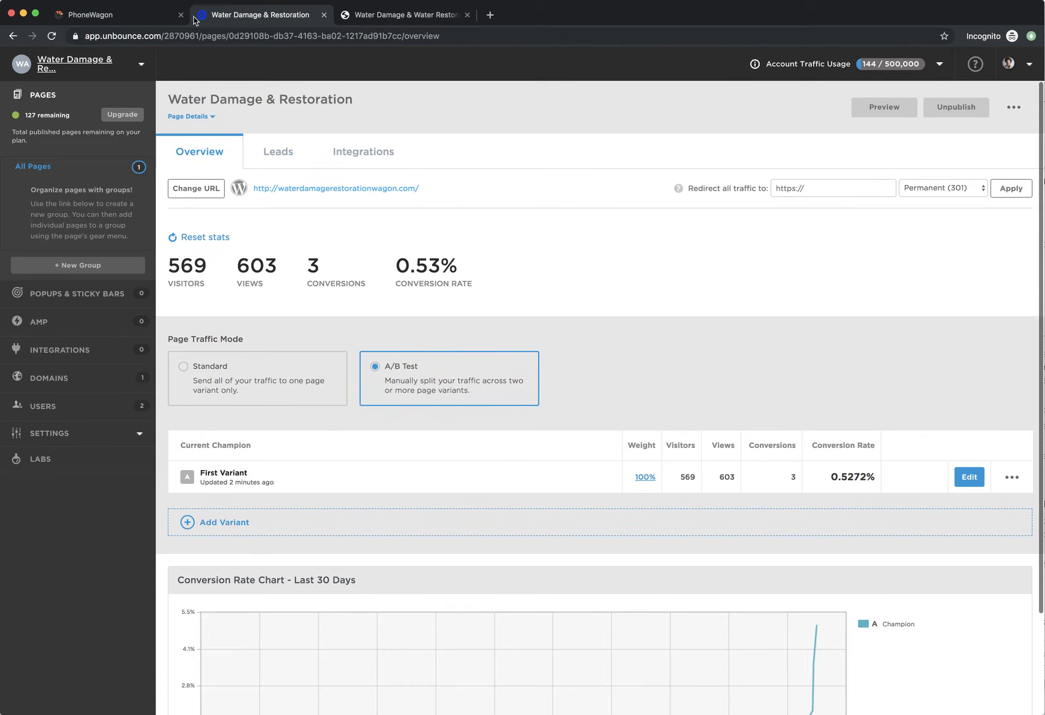
Step: Reload the PhoneWagon dashboard to register 1 total call and 1 first-time caller
click(108, 14)
right_click(184, 252)
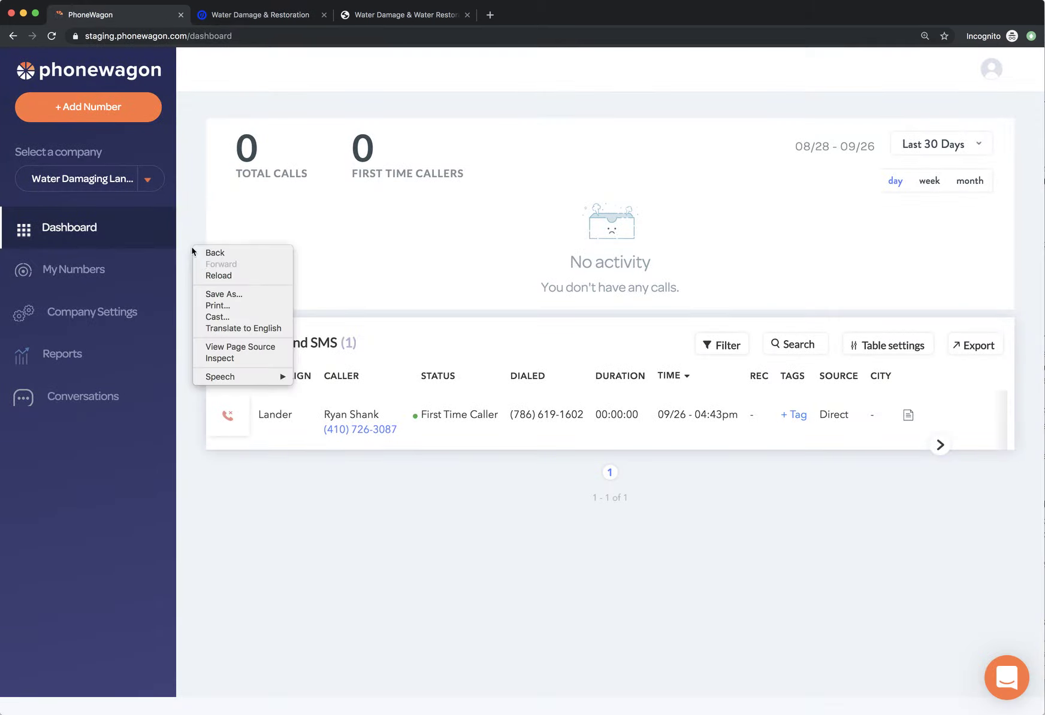
click(210, 275)
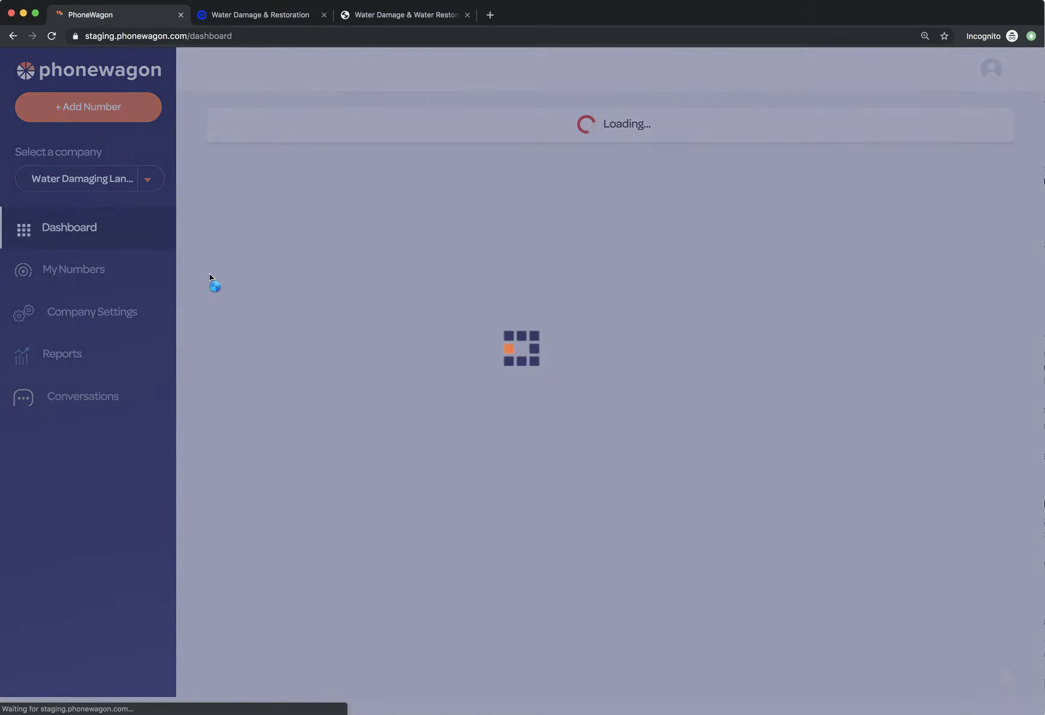